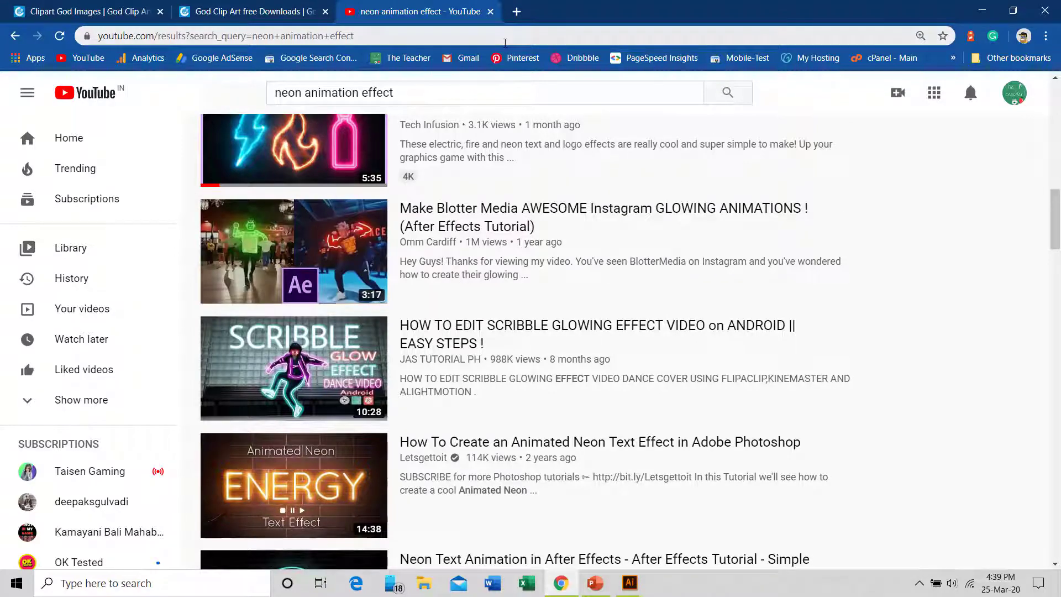
Review the dancing-god clipart page on Clipartsmania and browse the other clipart in the site's God gallery
click(77, 9)
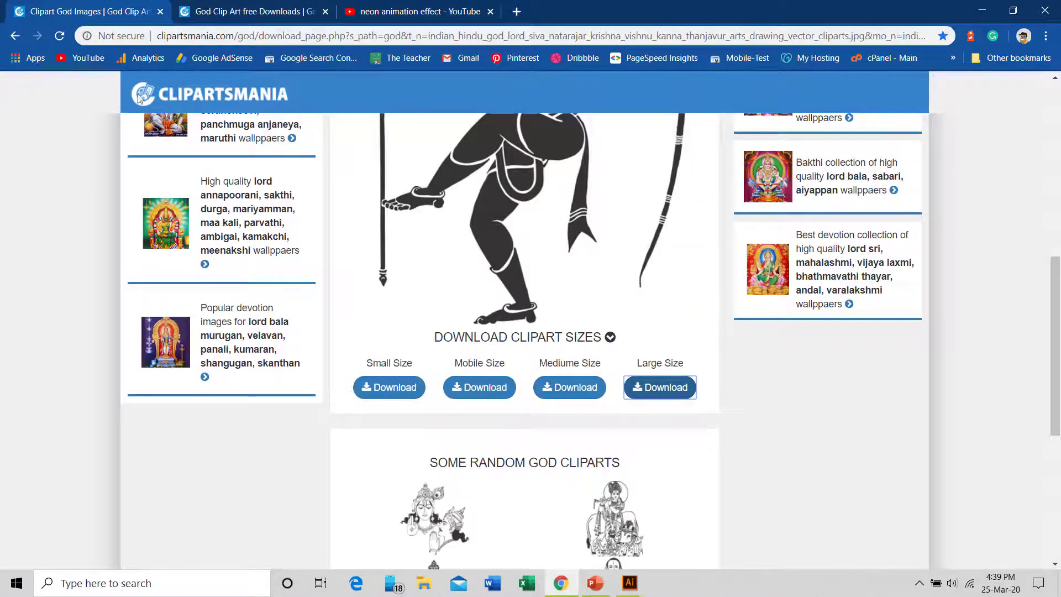
scroll(608, 310, up, 5)
scroll(717, 322, down, 2)
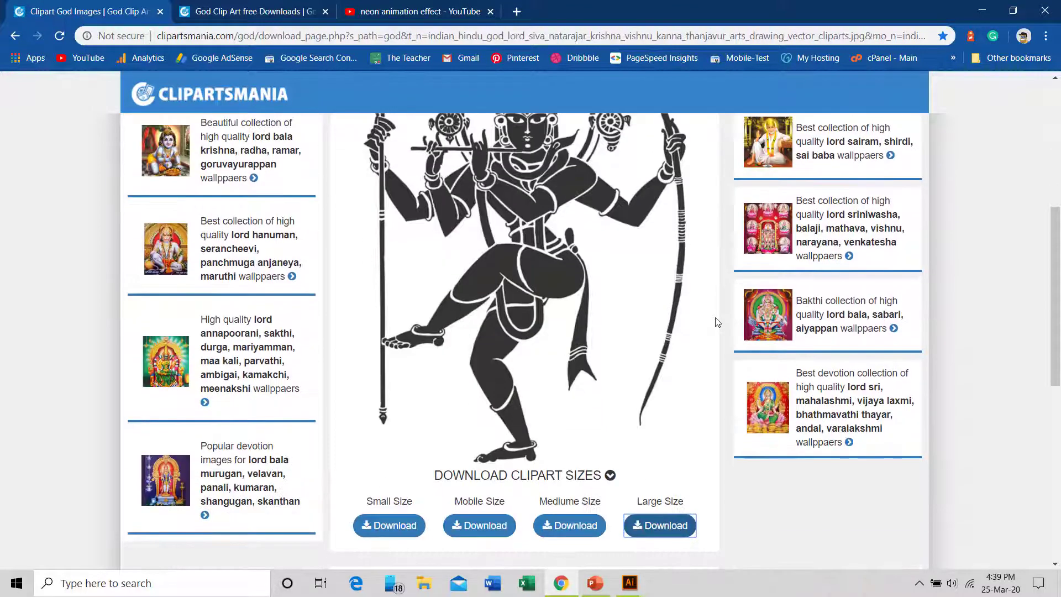
scroll(717, 322, up, 1)
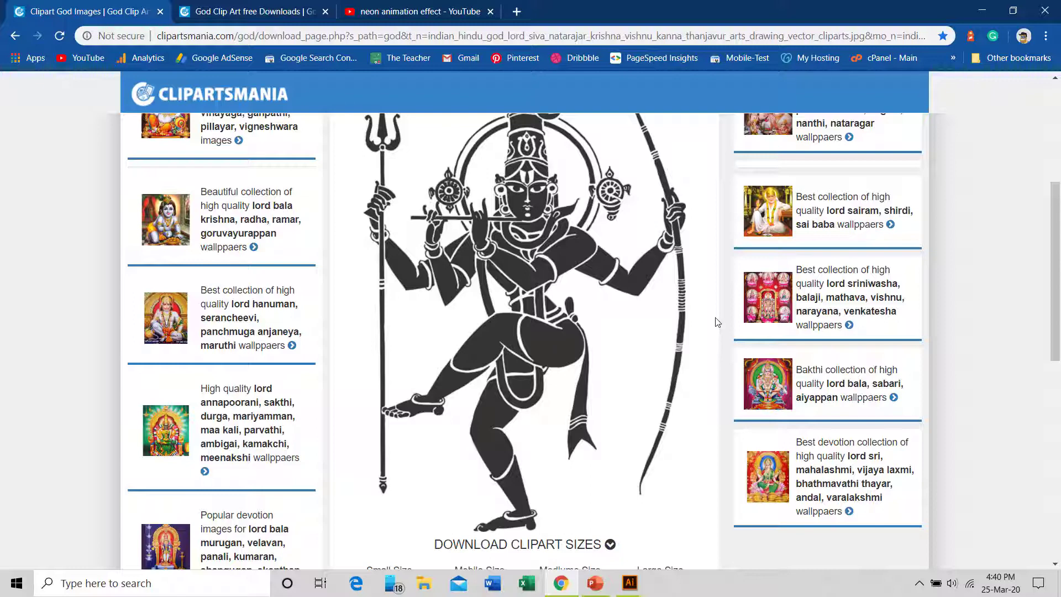
click(246, 7)
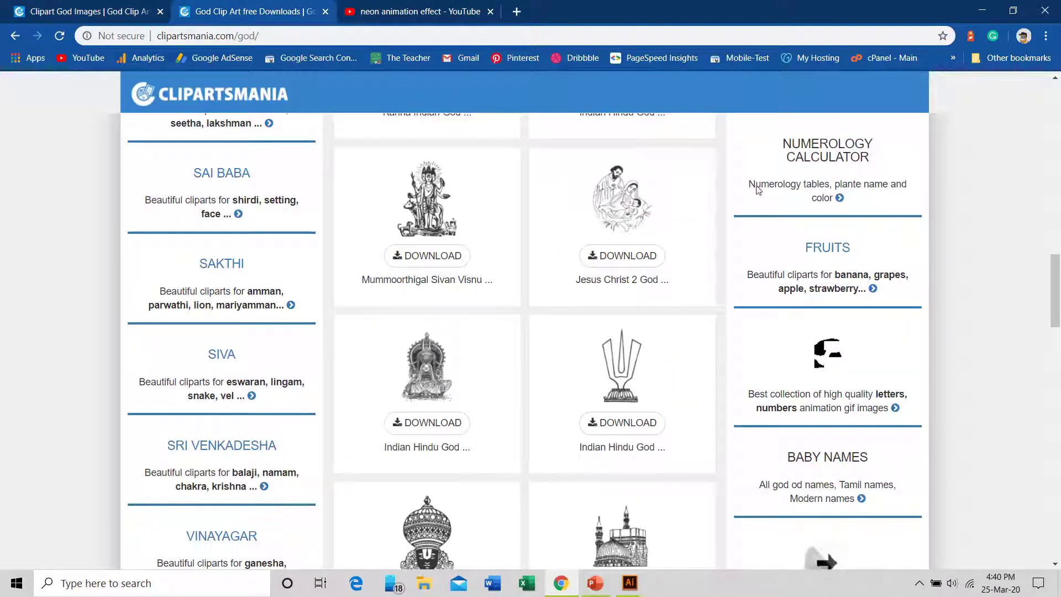
scroll(720, 232, down, 5)
scroll(720, 234, down, 3)
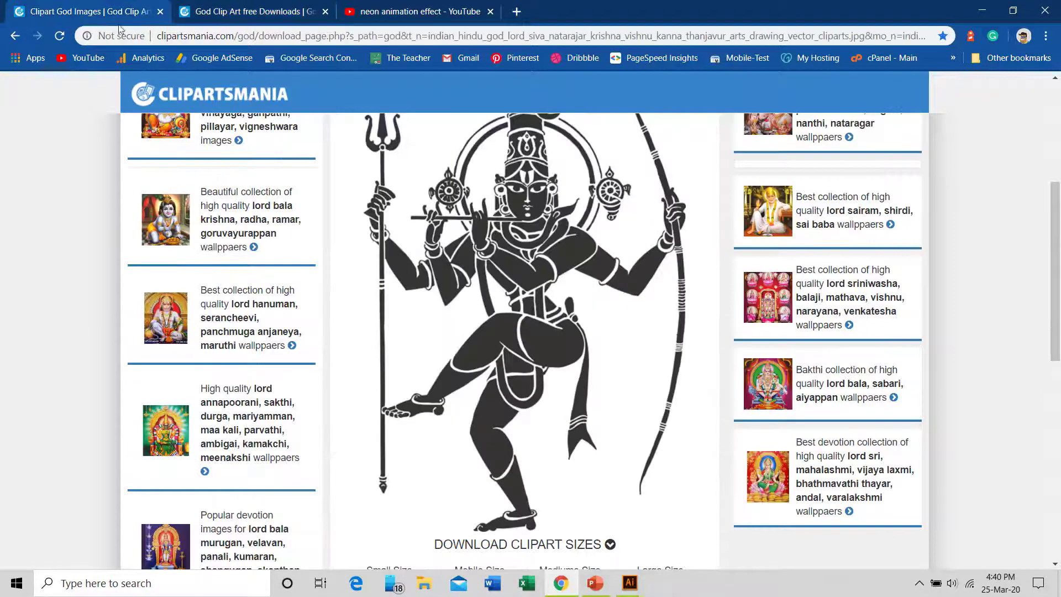
Download the dancing-god clipart archive and extract it into its own named folder in Downloads
scroll(684, 306, down, 2)
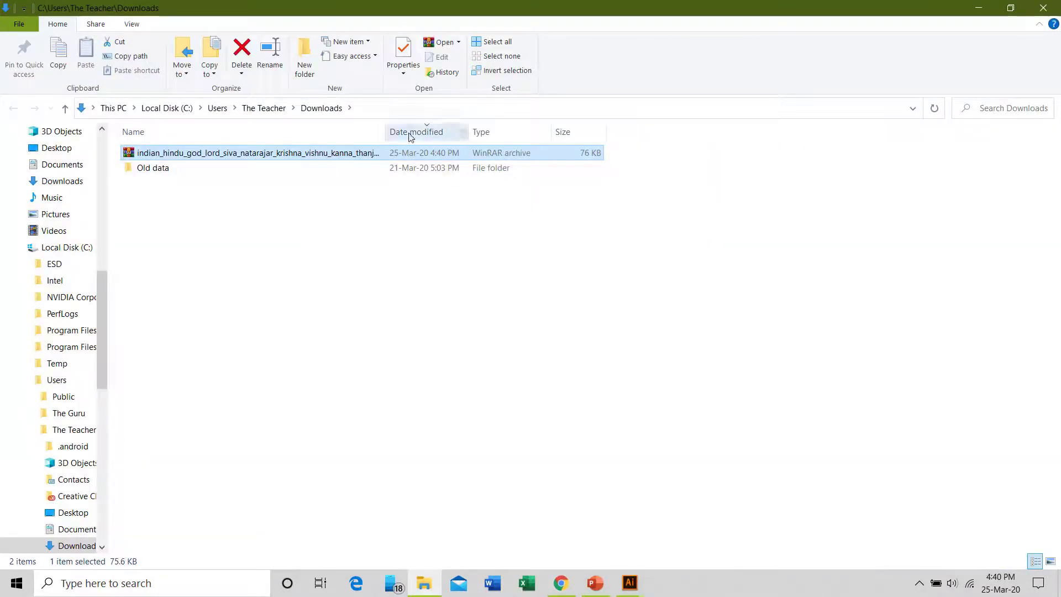
right_click(237, 160)
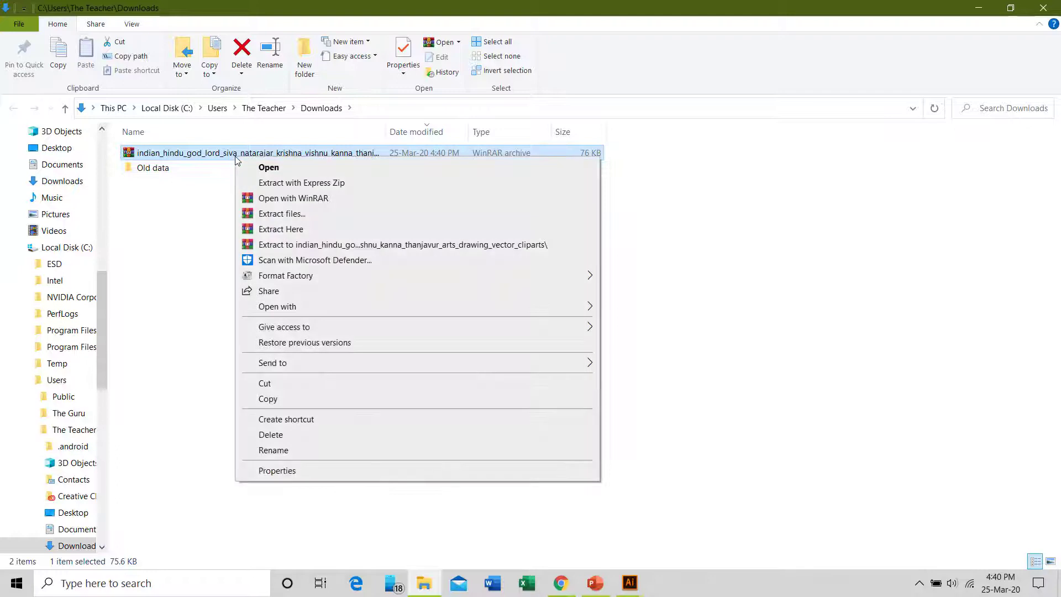
click(305, 248)
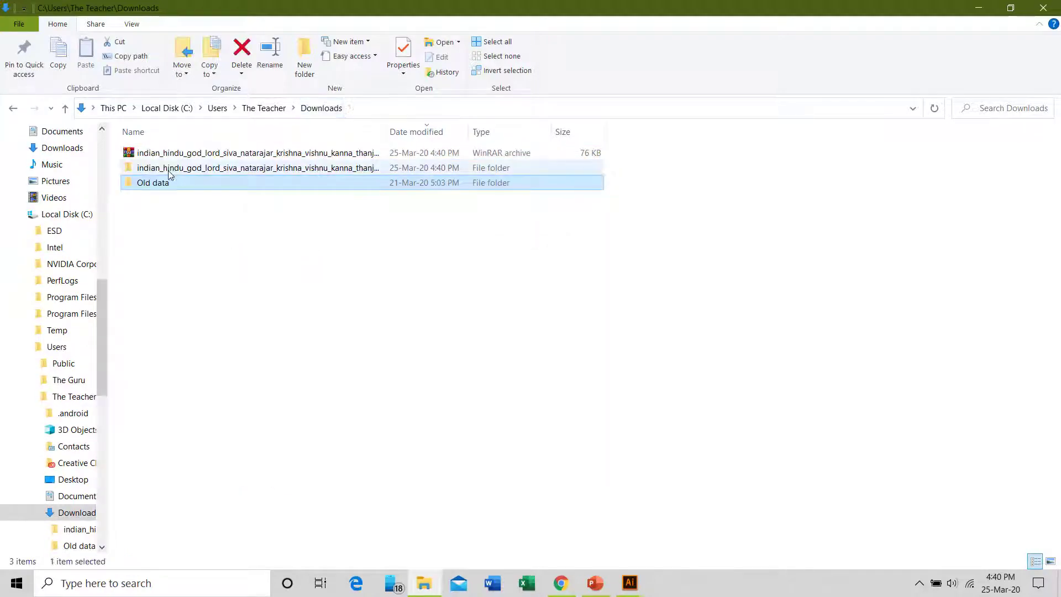
Open the extracted clipart folder and check the vector file's type in its properties
double_click(169, 169)
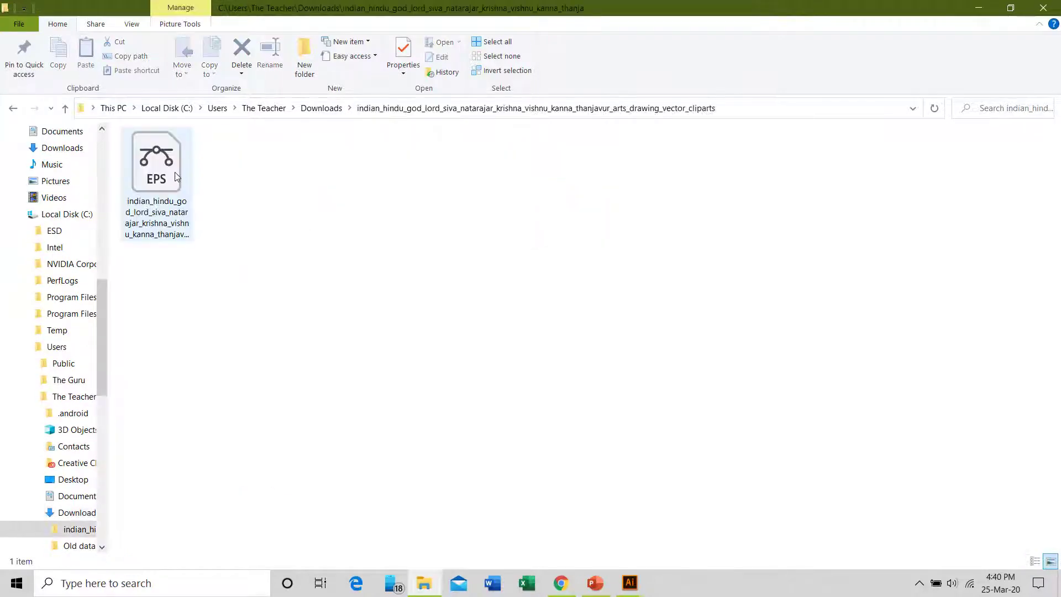
right_click(148, 186)
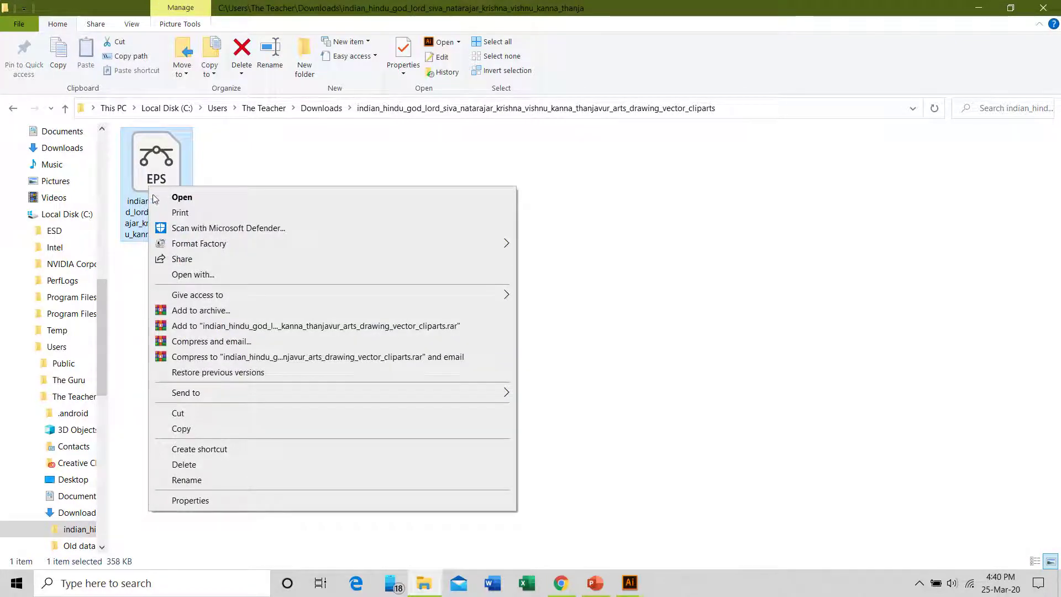
click(193, 502)
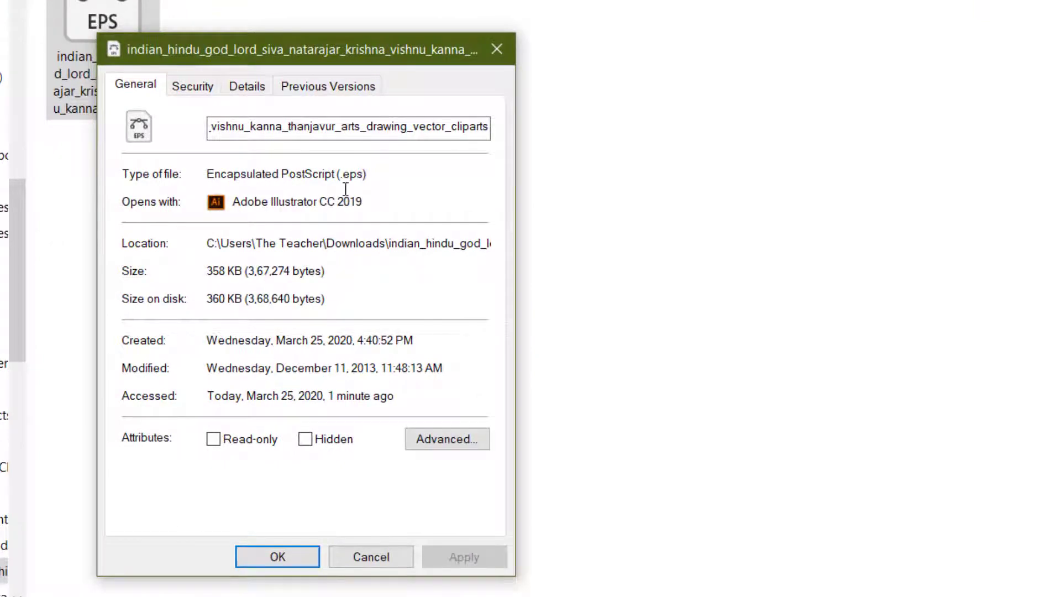
drag(339, 175, 368, 175)
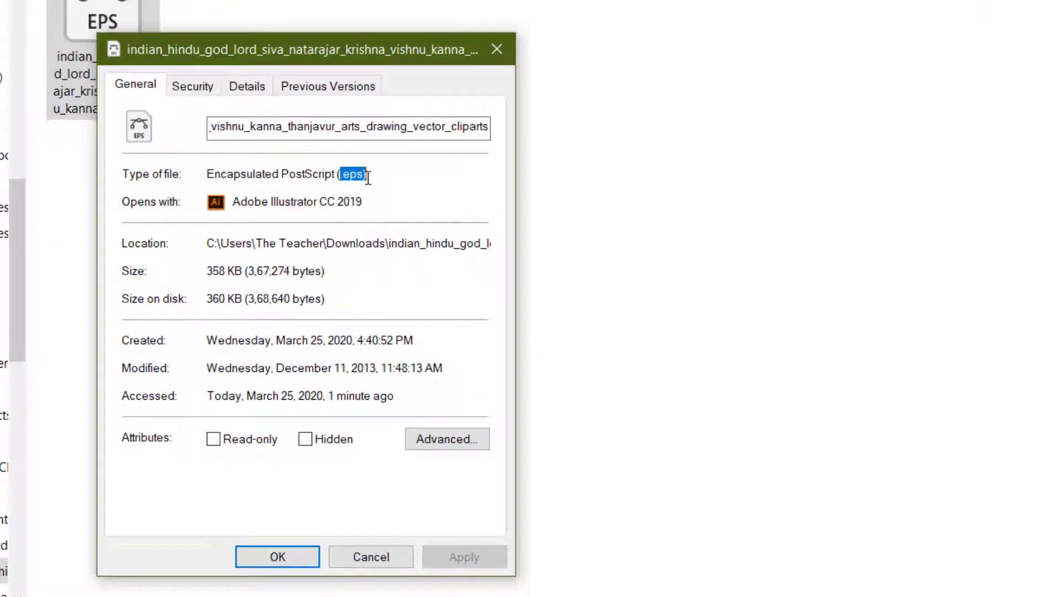
click(366, 559)
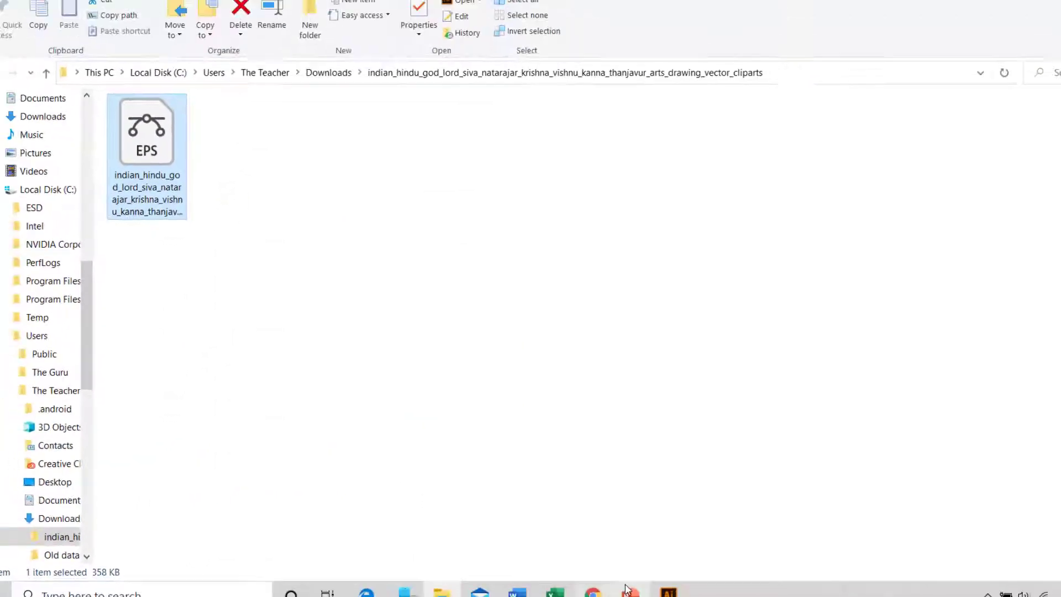
Switch to PowerPoint and create a new presentation whose slide uses the Blank layout
click(595, 583)
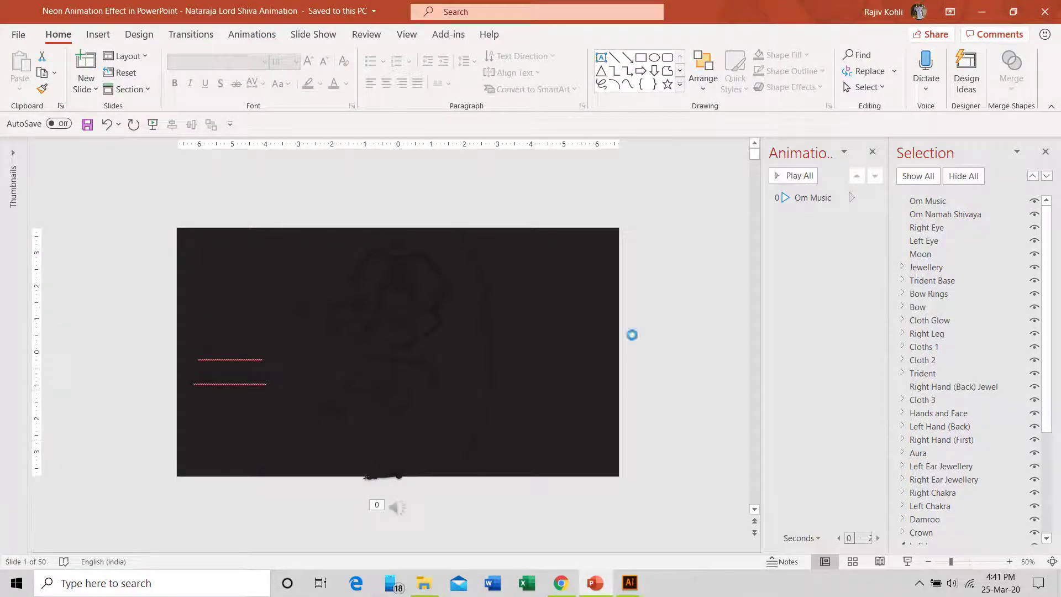
key(ctrl+n)
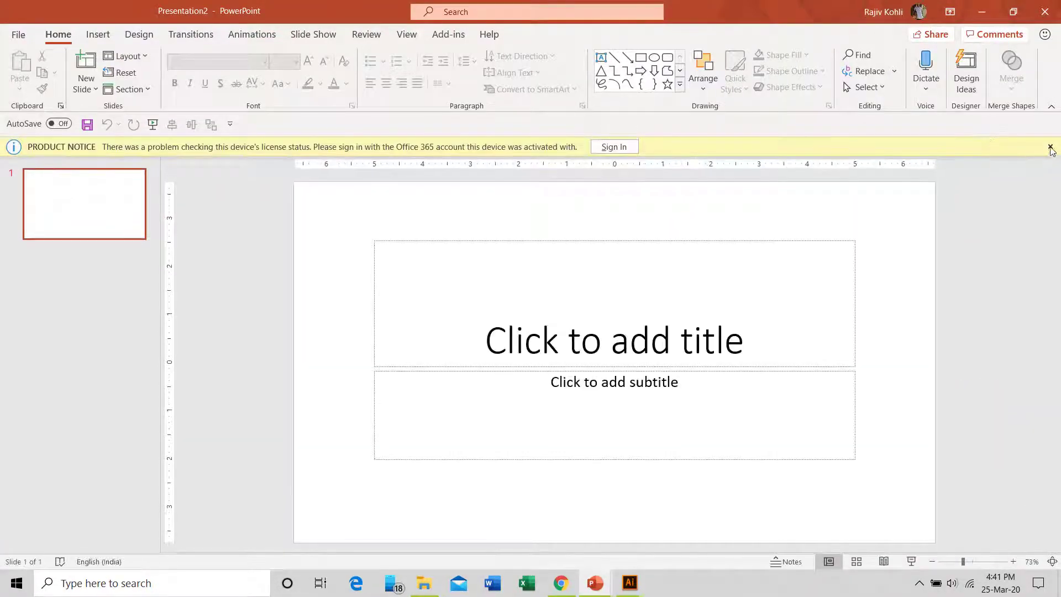
click(1050, 146)
click(125, 56)
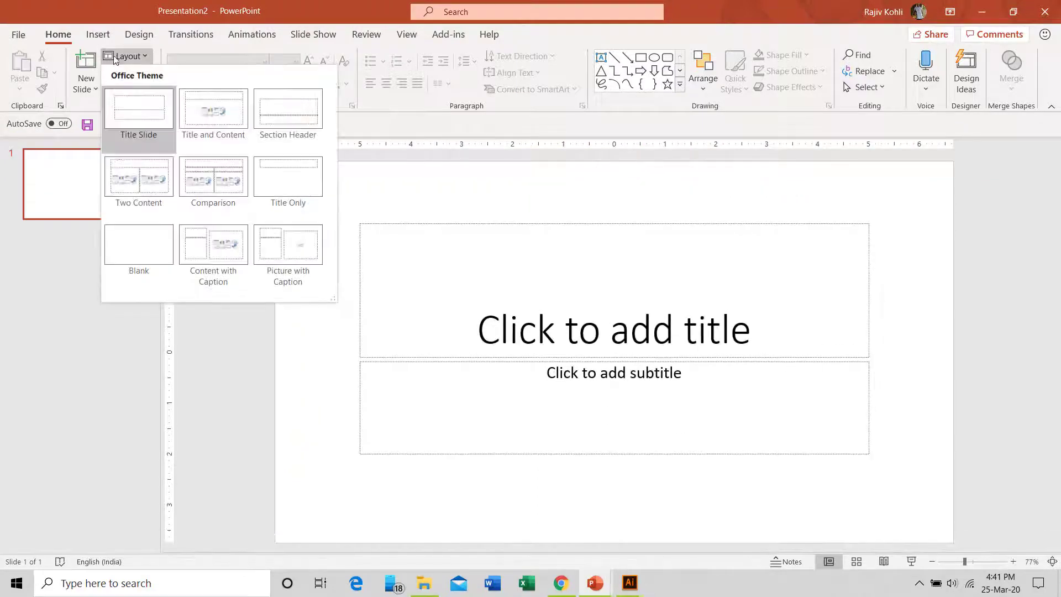
click(132, 247)
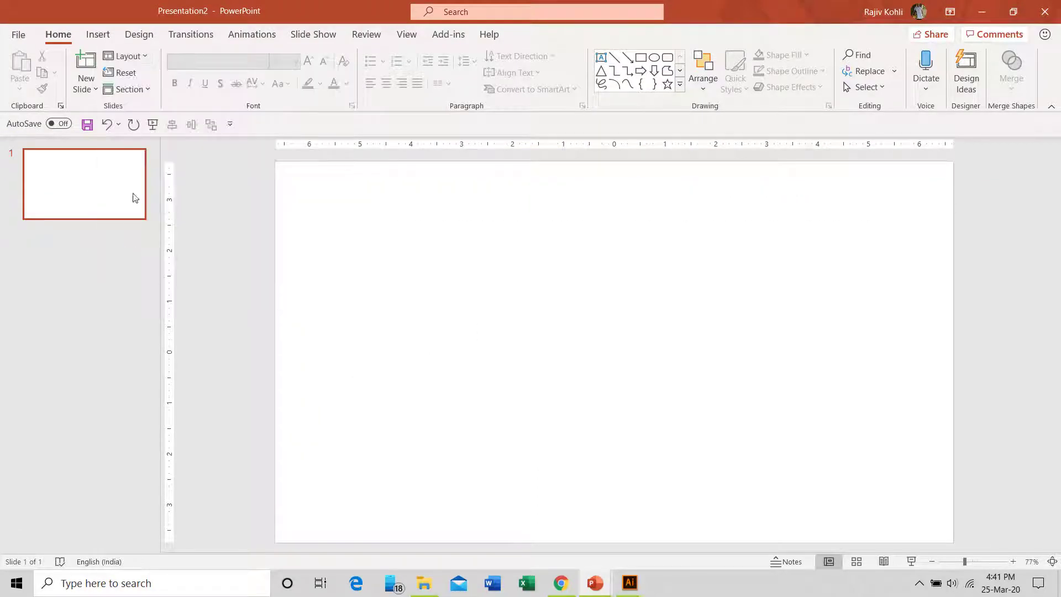
Look for the extracted EPS clipart when inserting a picture and check which picture file types are supported, without inserting anything
click(98, 37)
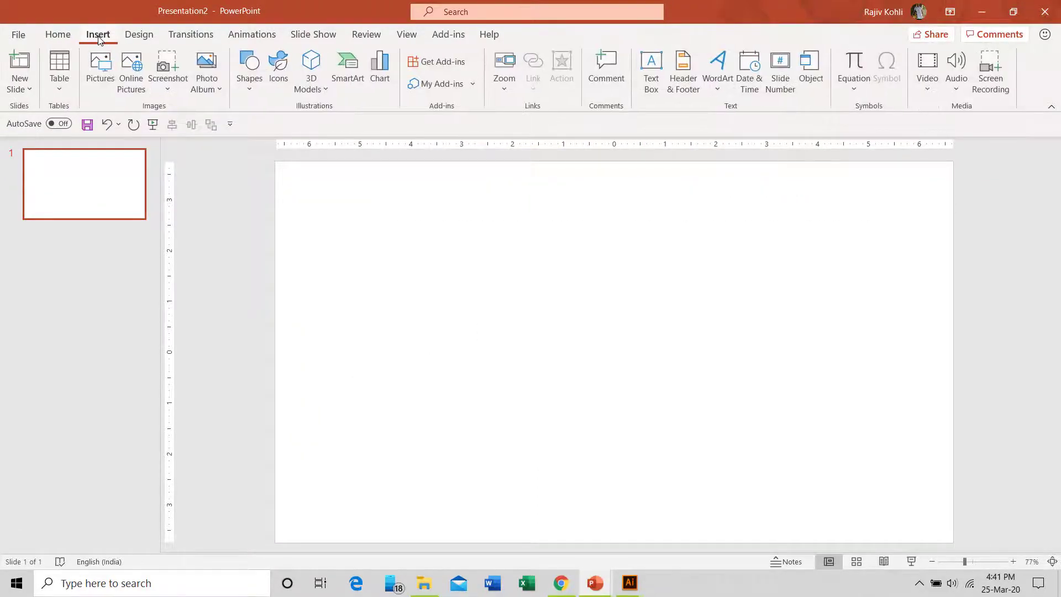
click(91, 68)
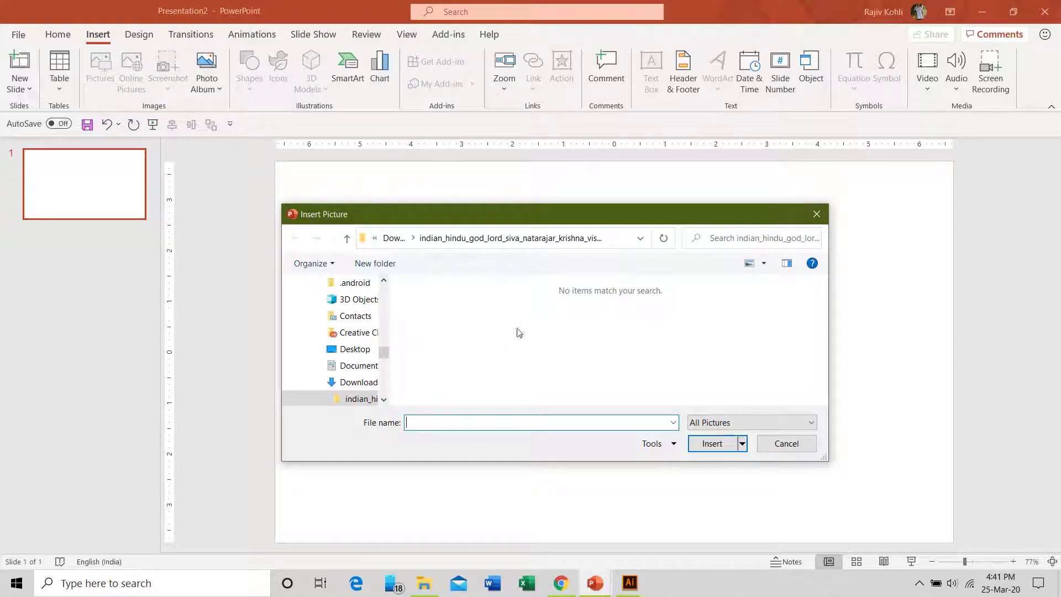
click(424, 583)
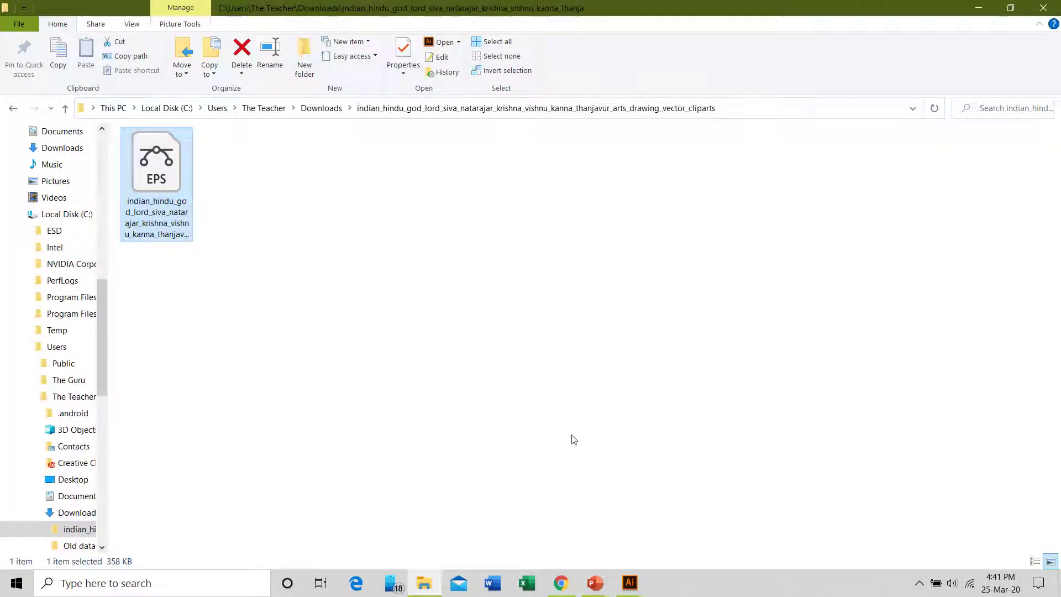
click(595, 582)
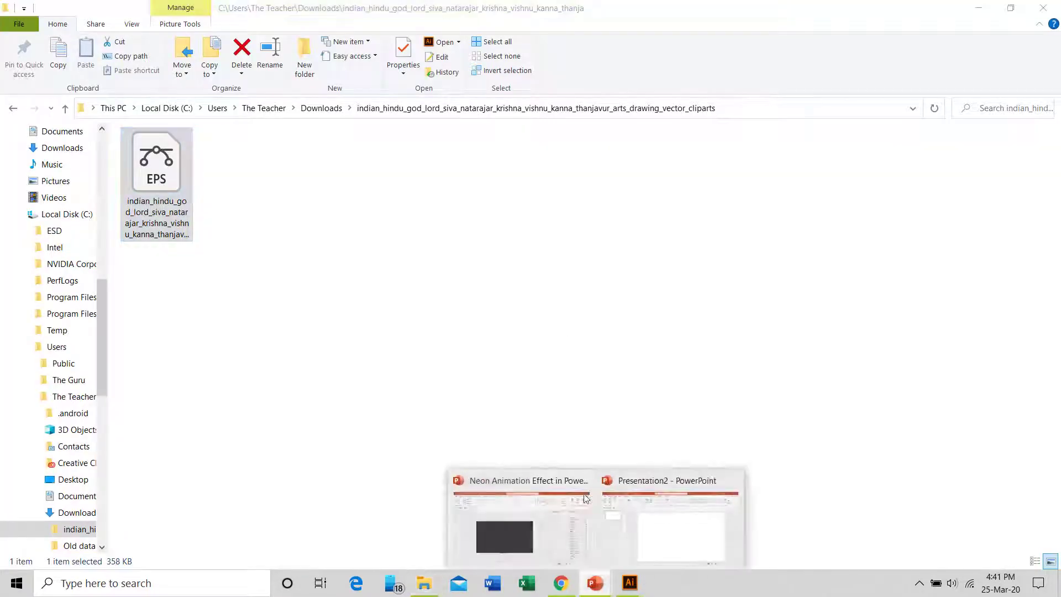
click(656, 538)
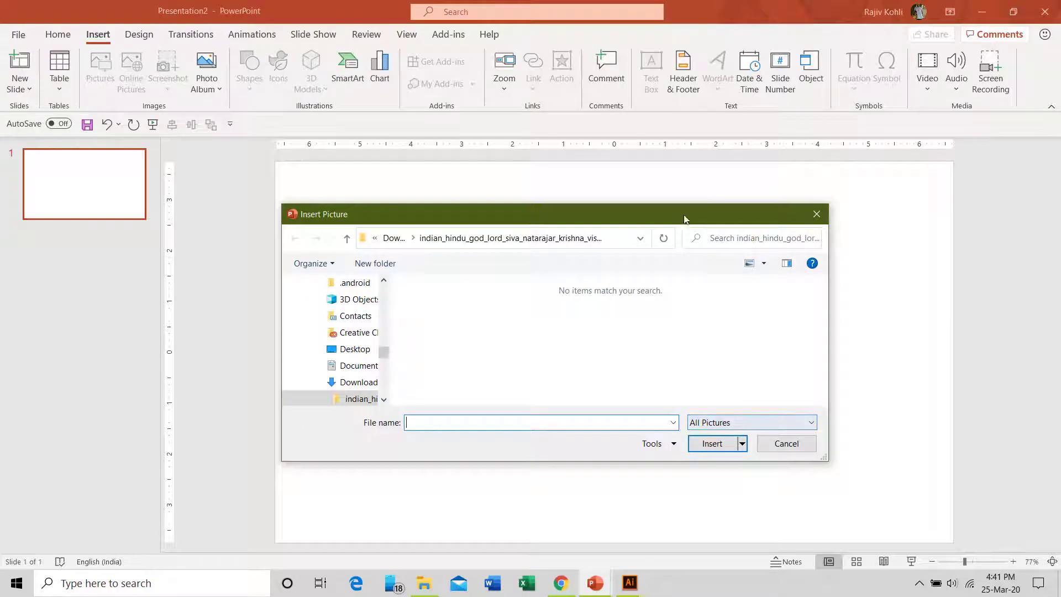
drag(686, 219, 685, 150)
click(762, 355)
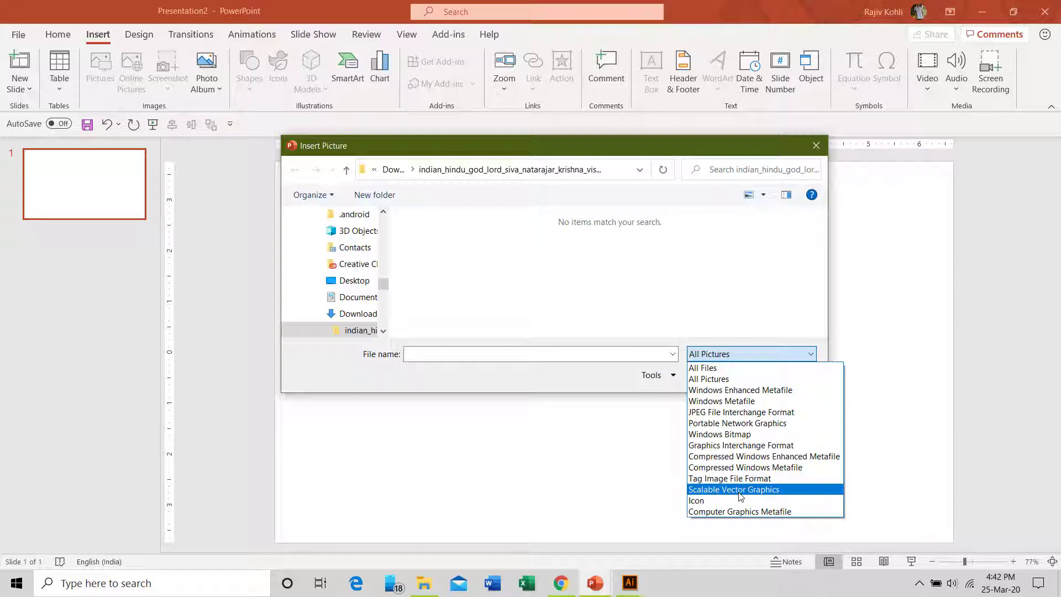
key(Escape)
key(Escape)
Switch to Chrome, search for "eps to svg" in a new tab and open CloudConvert's EPS to SVG converter
click(424, 583)
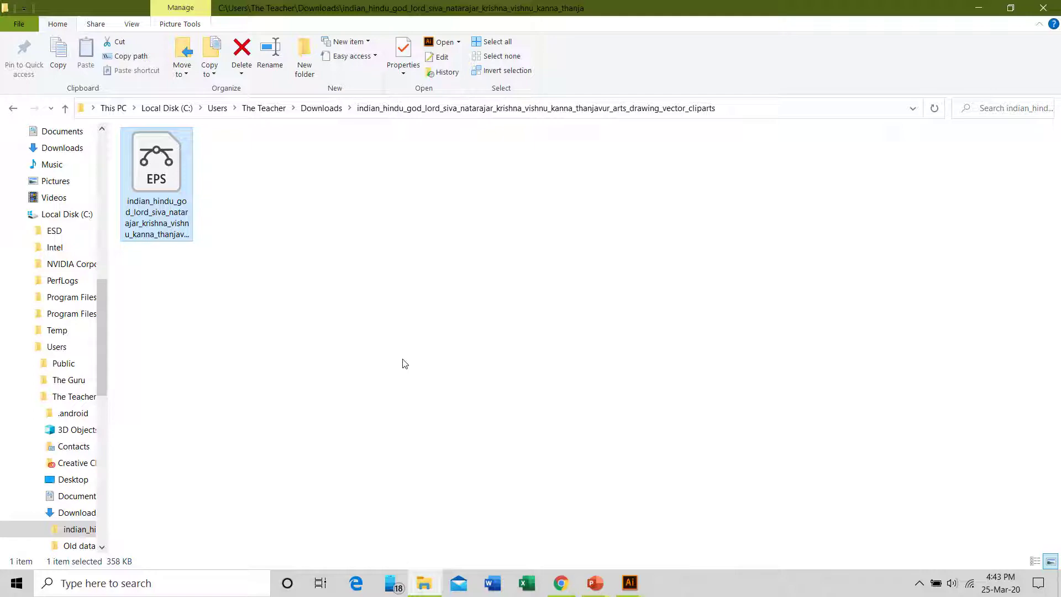
click(561, 581)
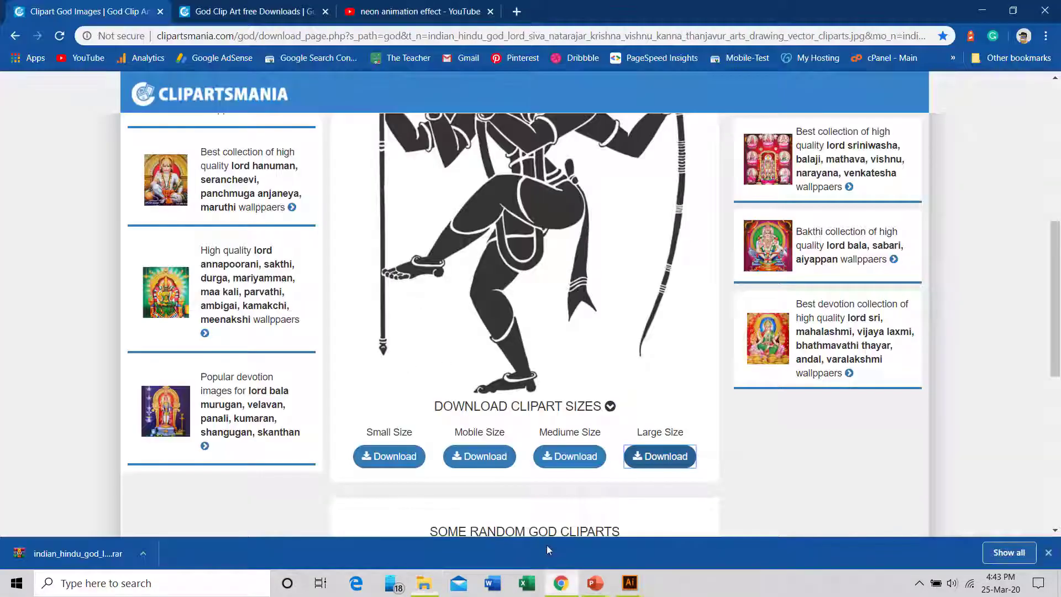
click(517, 12)
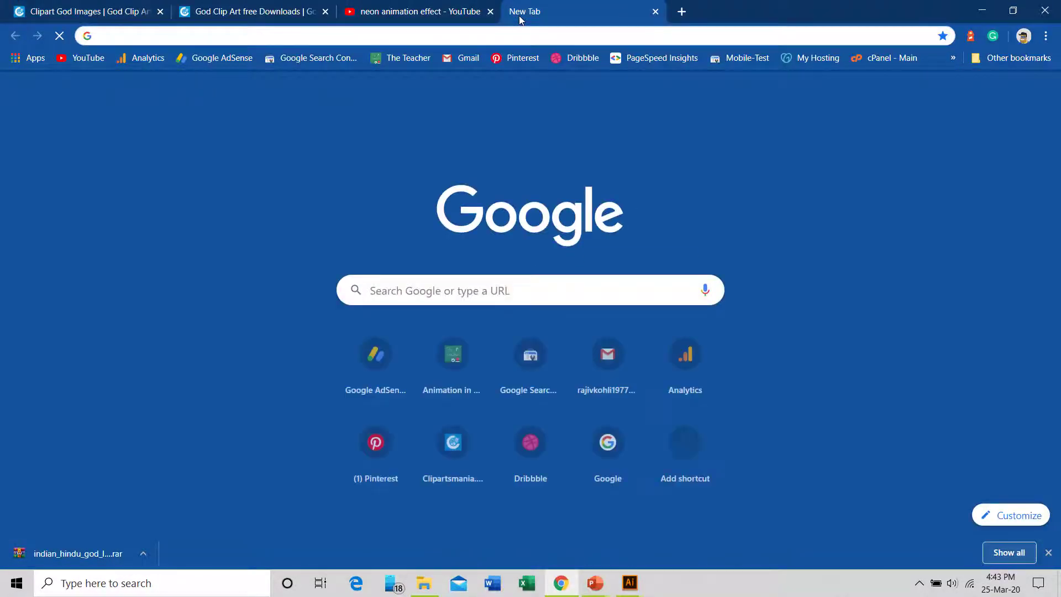
text(eps )
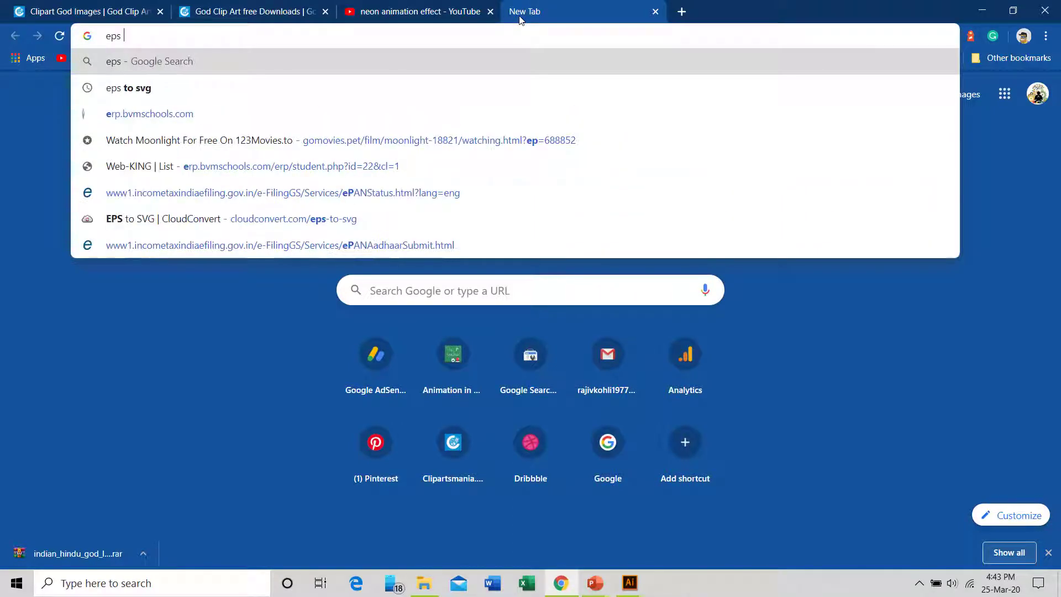
text(to svg)
key(Return)
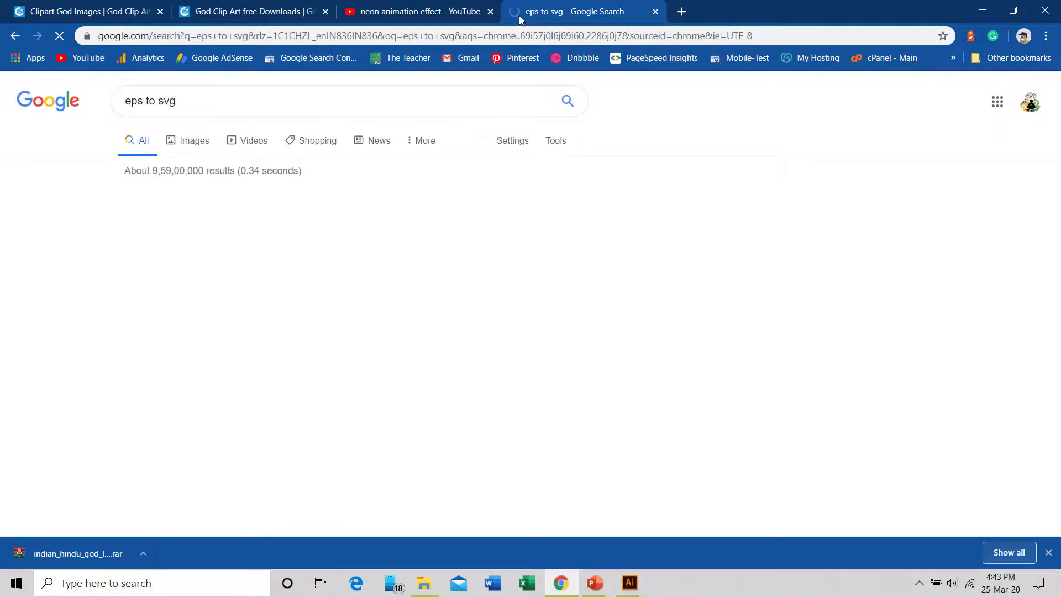
click(235, 215)
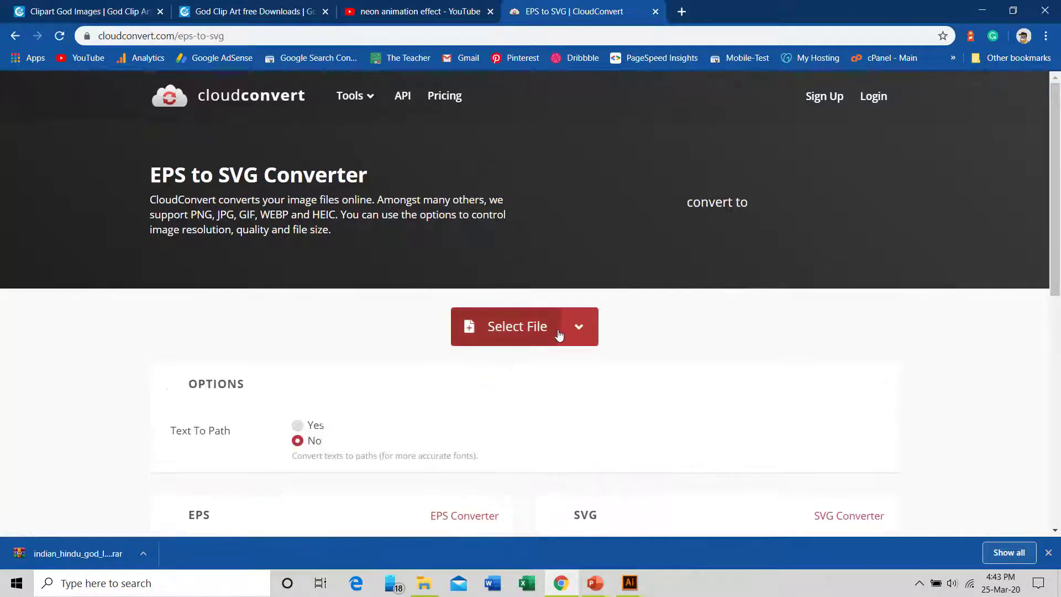
Select the EPS file from the extracted clipart folder in Downloads and convert it to SVG
scroll(559, 334, down, 1)
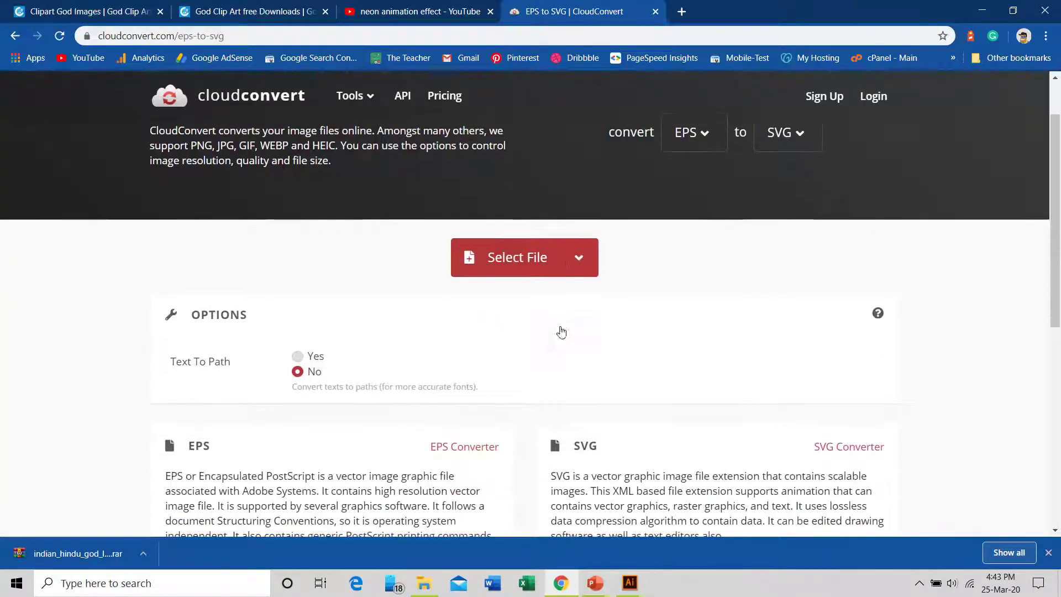
click(541, 260)
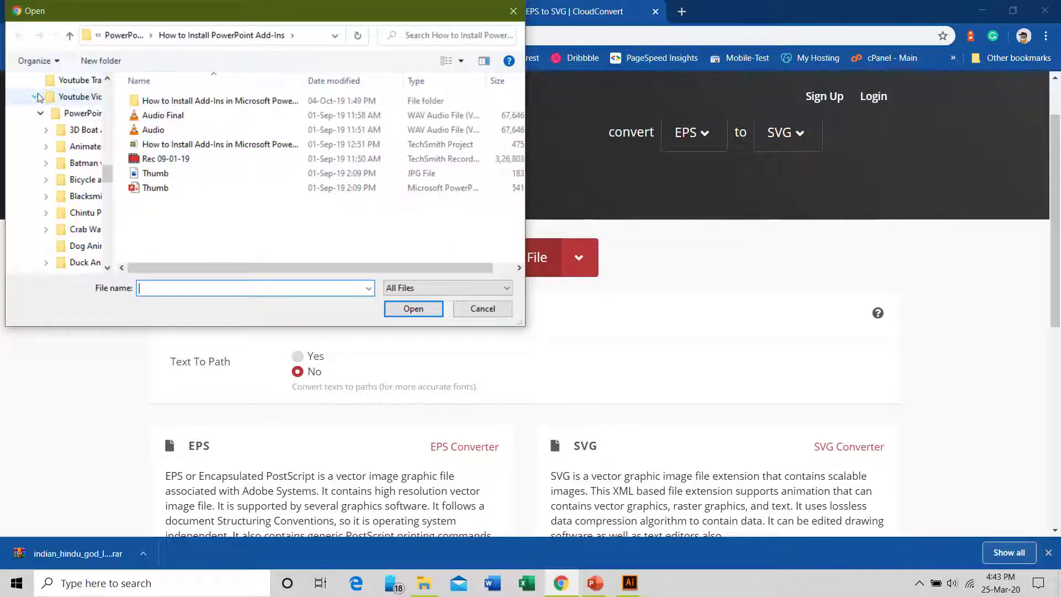
scroll(46, 115, up, 10)
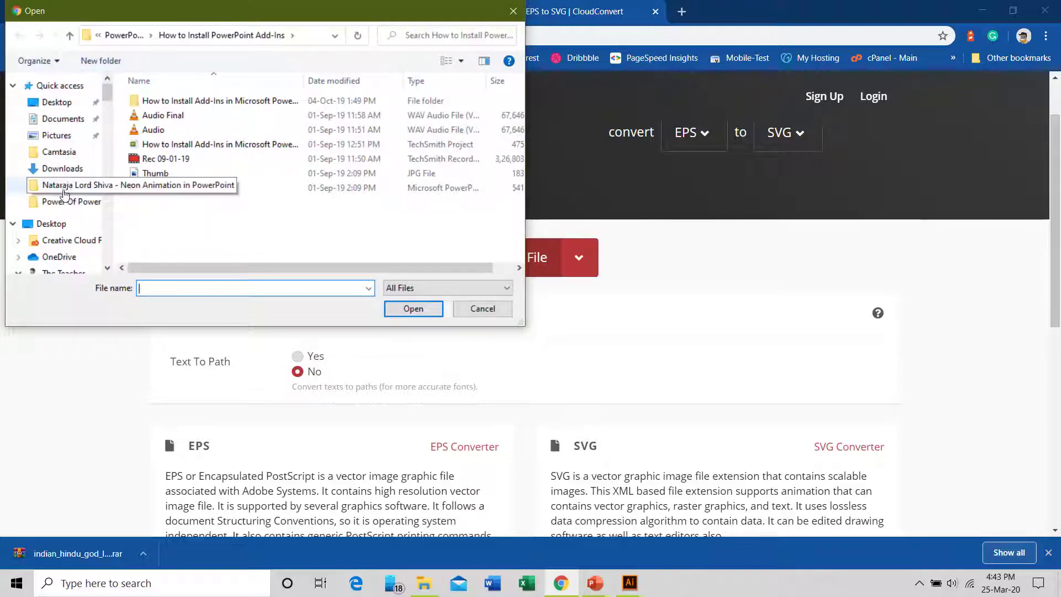
click(62, 170)
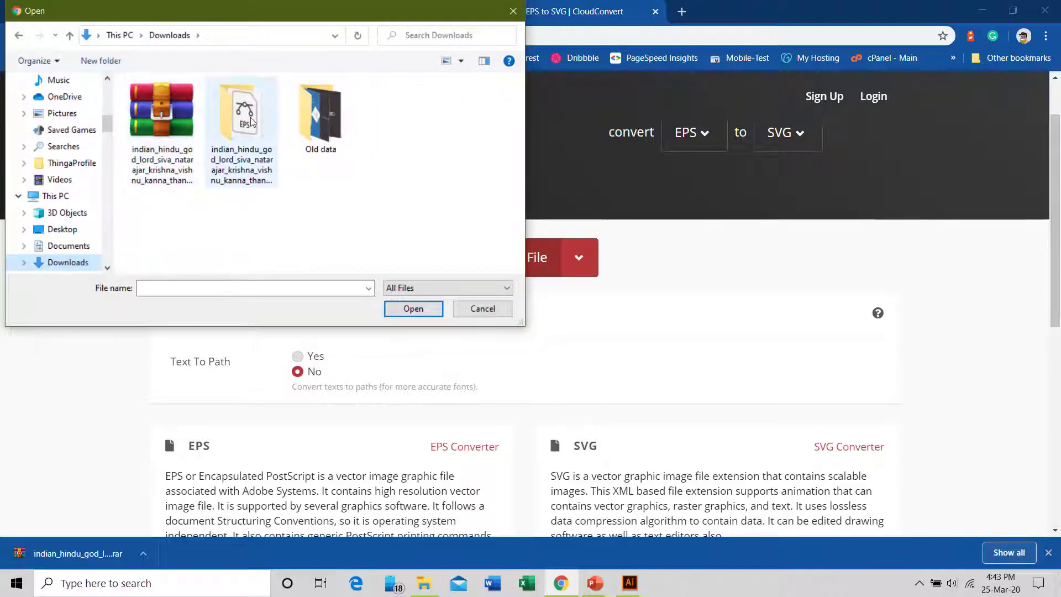
double_click(250, 118)
double_click(162, 119)
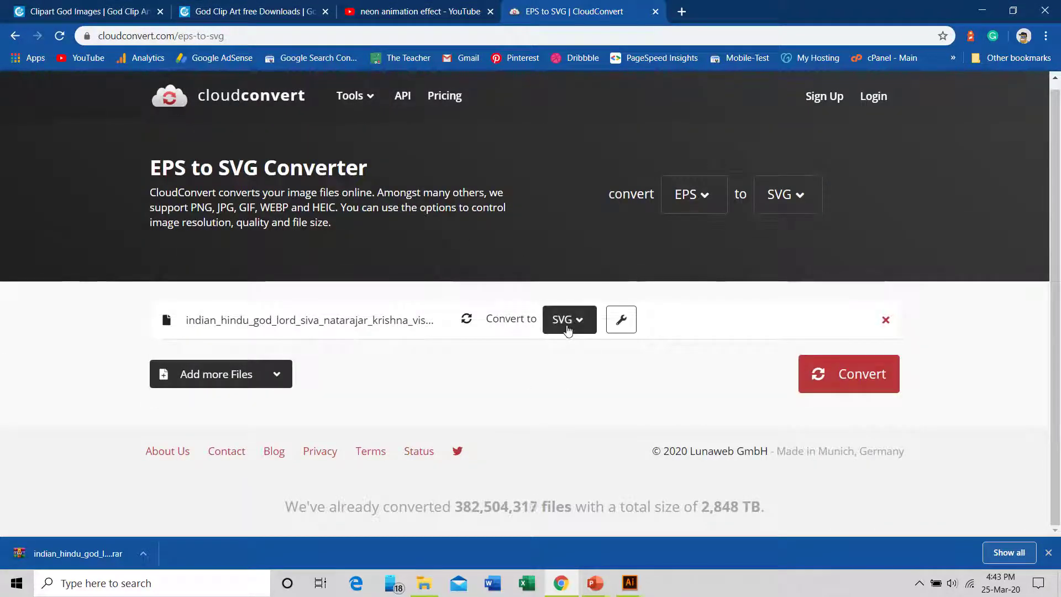
click(838, 375)
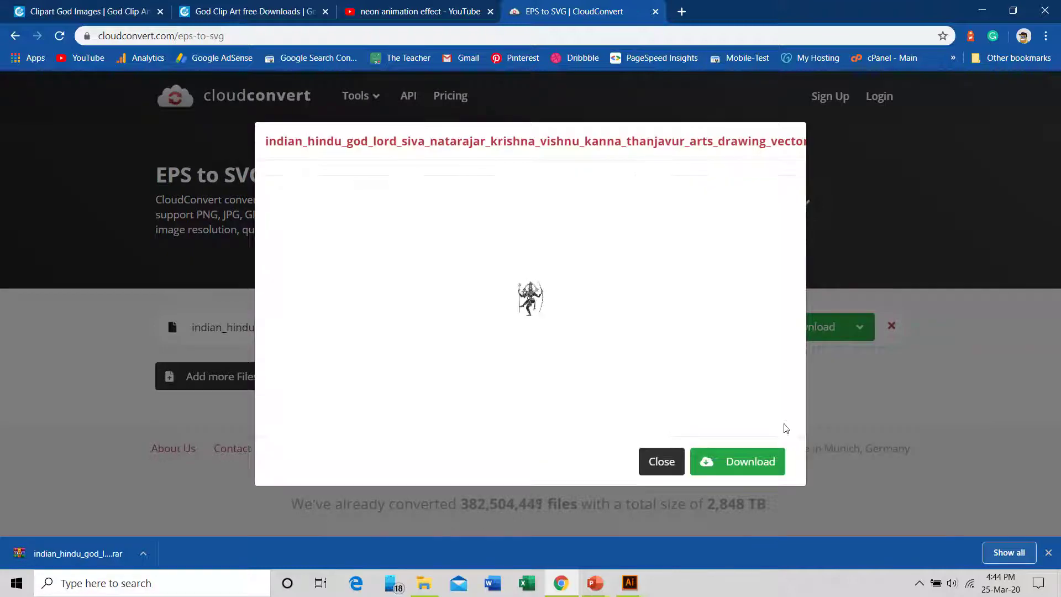
Download the converted SVG, switch to the new blank presentation in PowerPoint and insert the SVG from Downloads onto the slide
click(747, 467)
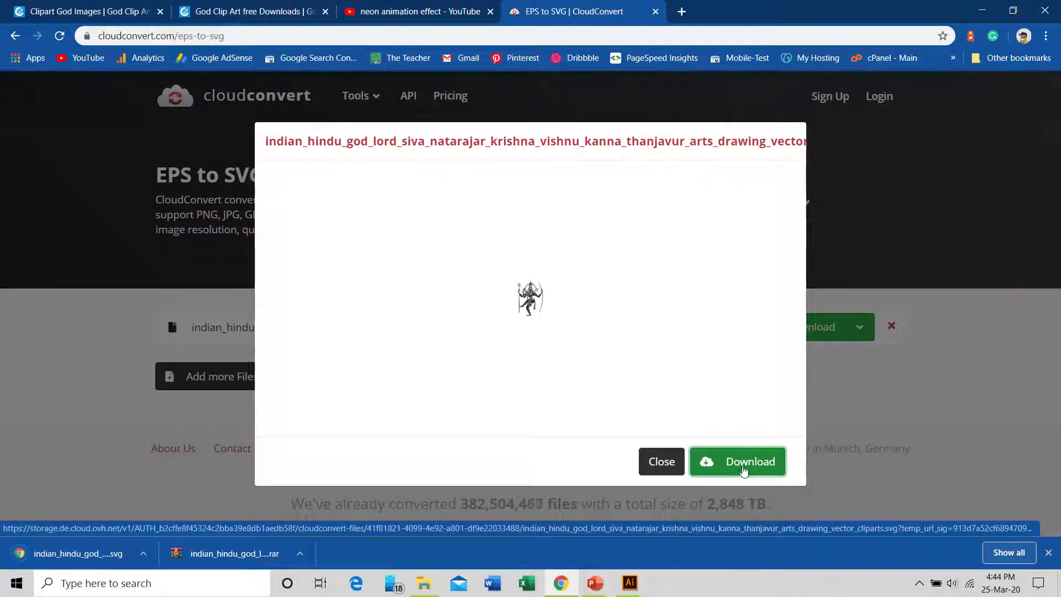
mouse_move(595, 583)
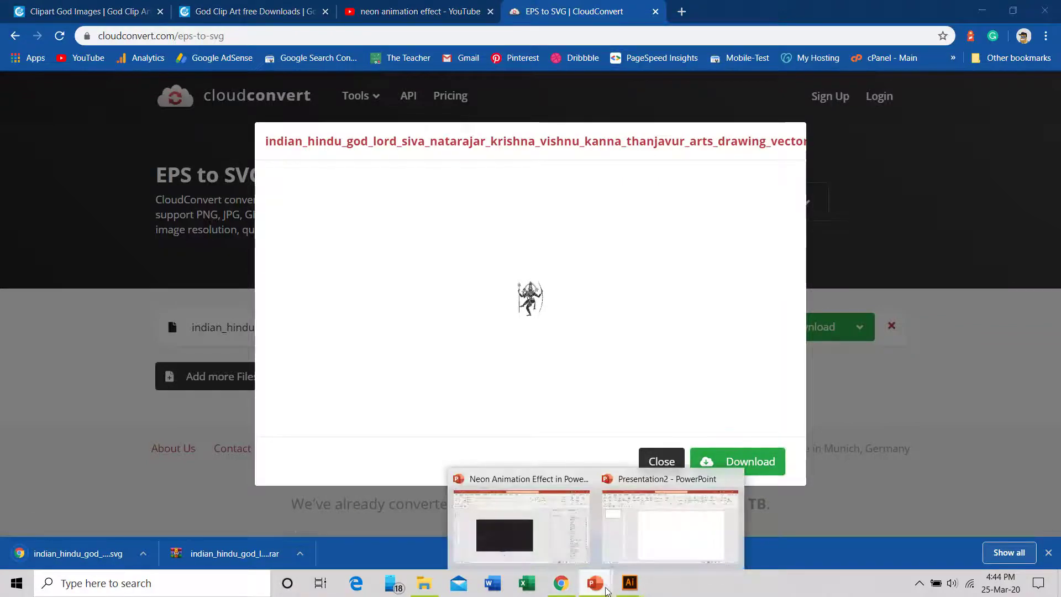
click(671, 525)
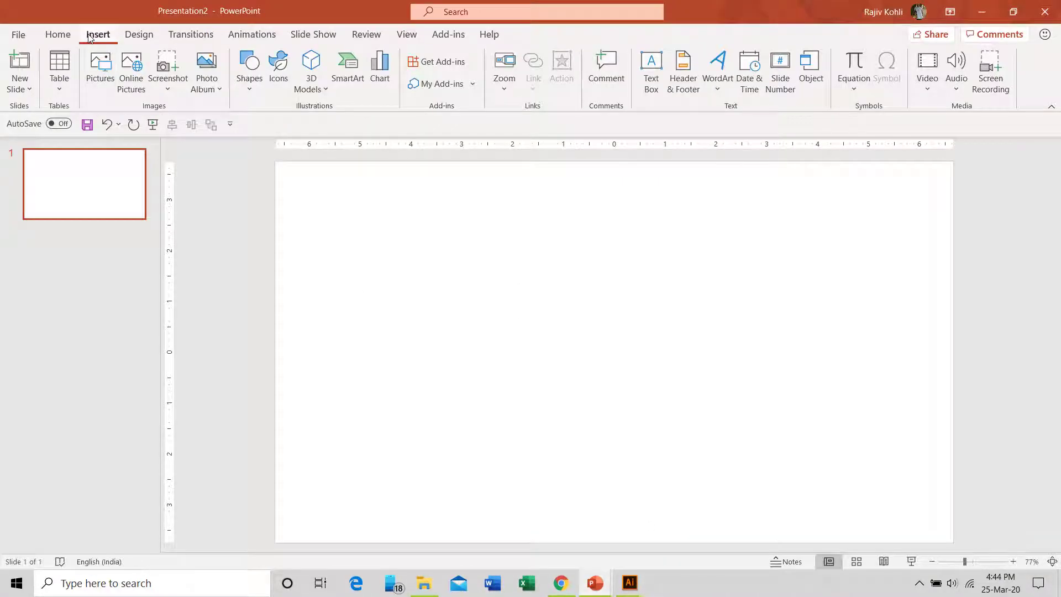
click(100, 66)
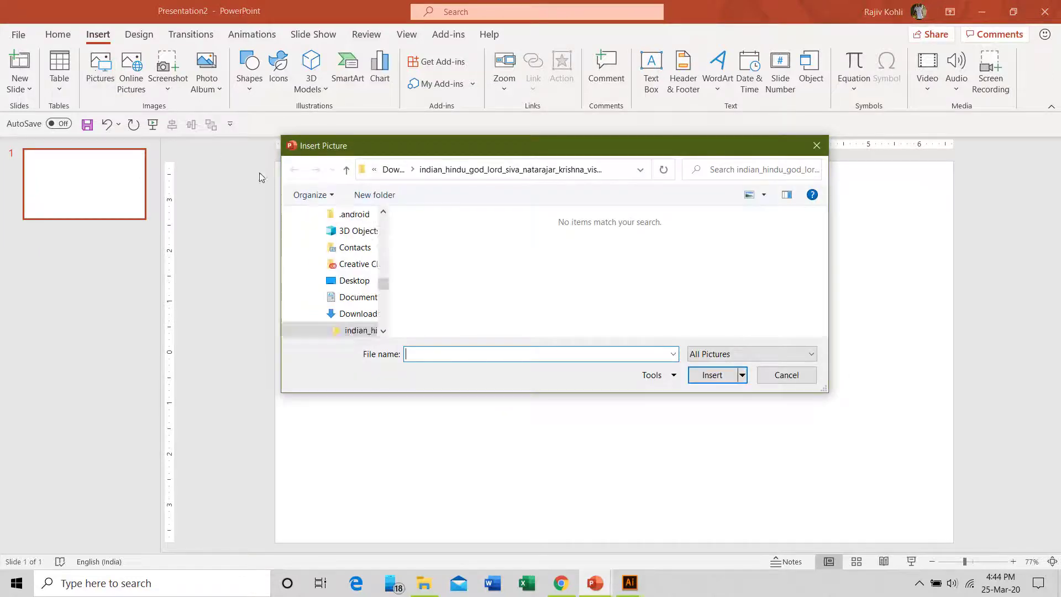
scroll(359, 298, down, 1)
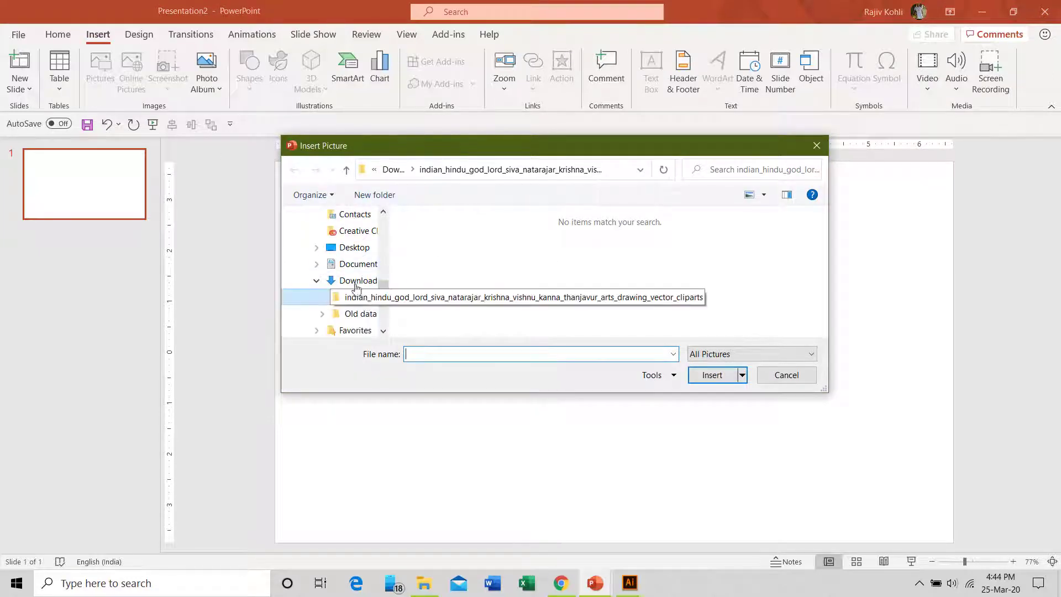
click(356, 283)
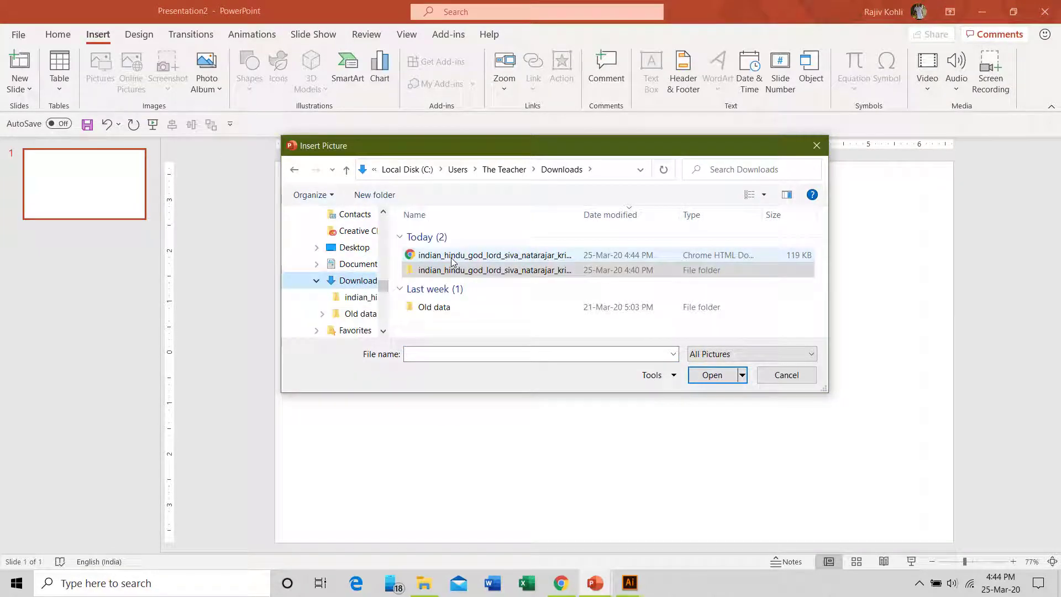
click(452, 260)
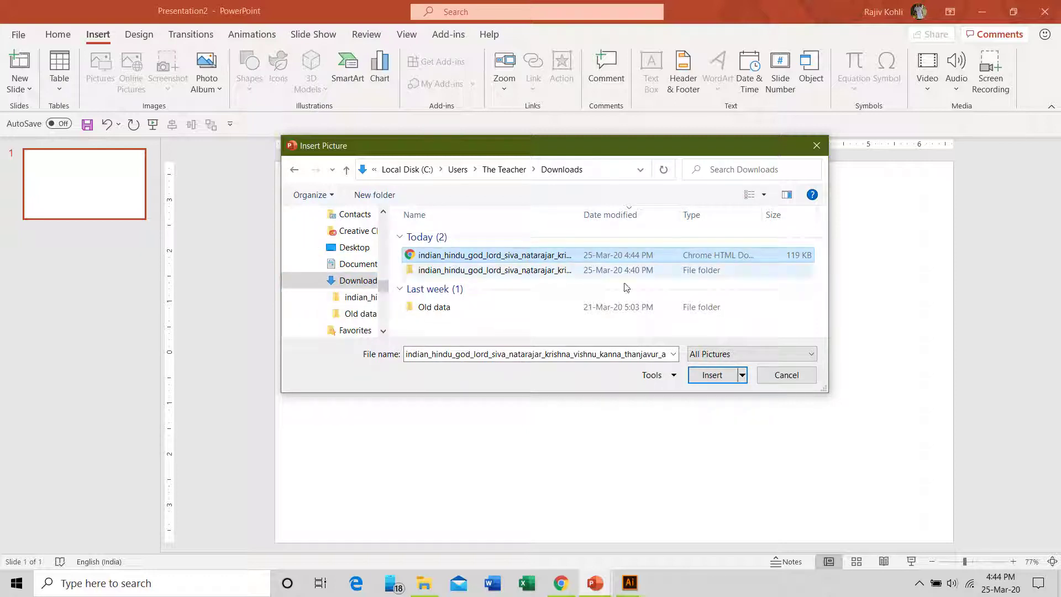
click(711, 375)
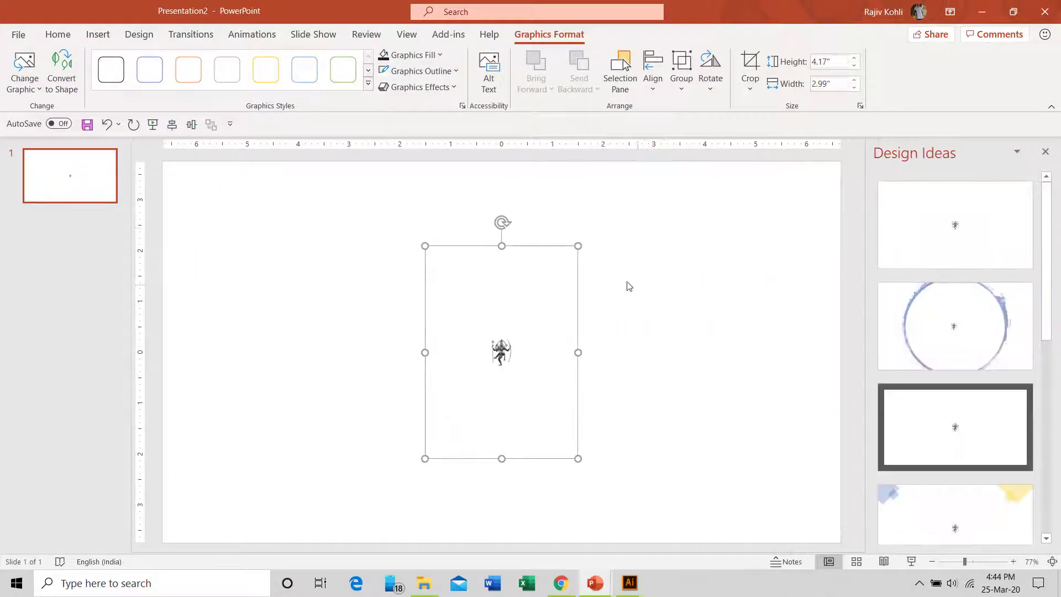
Enlarge the inserted graphic to about 43.67" high and 31.33" wide so the figure fills most of the slide's height
drag(578, 246, 797, 94)
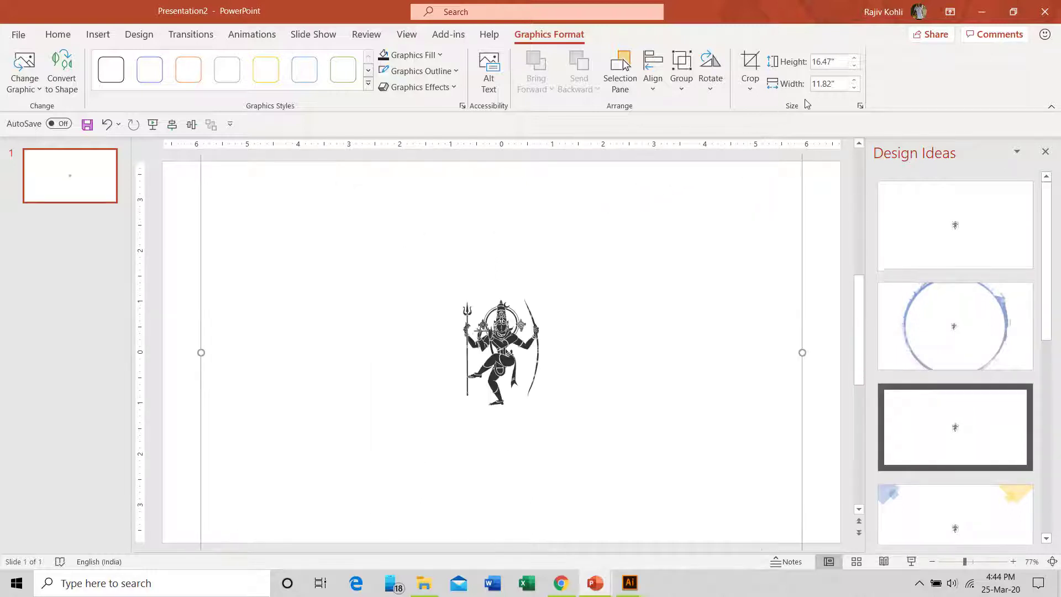
scroll(580, 322, down, 5)
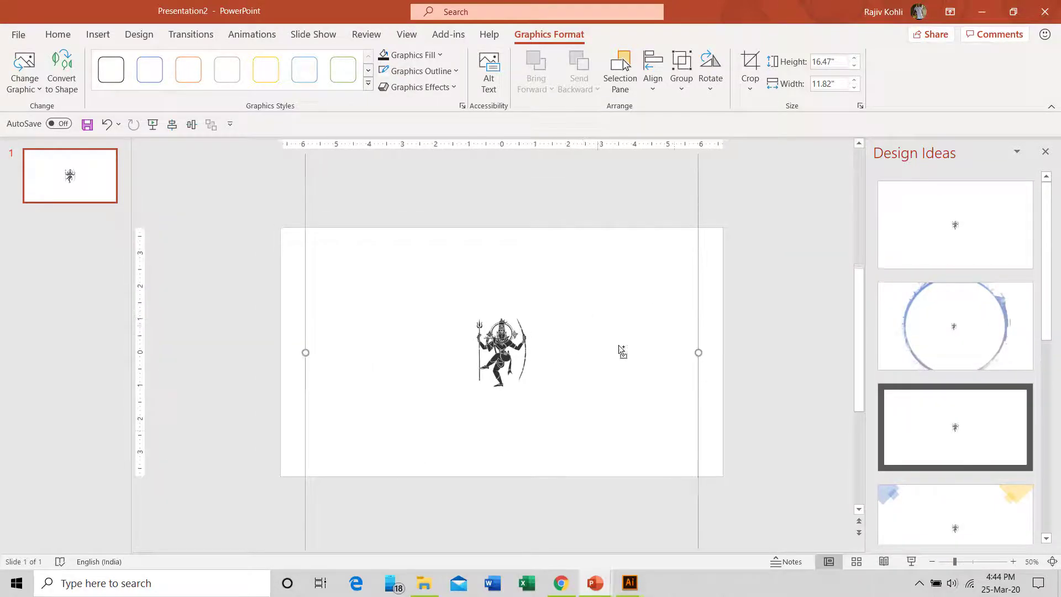
scroll(698, 338, down, 2)
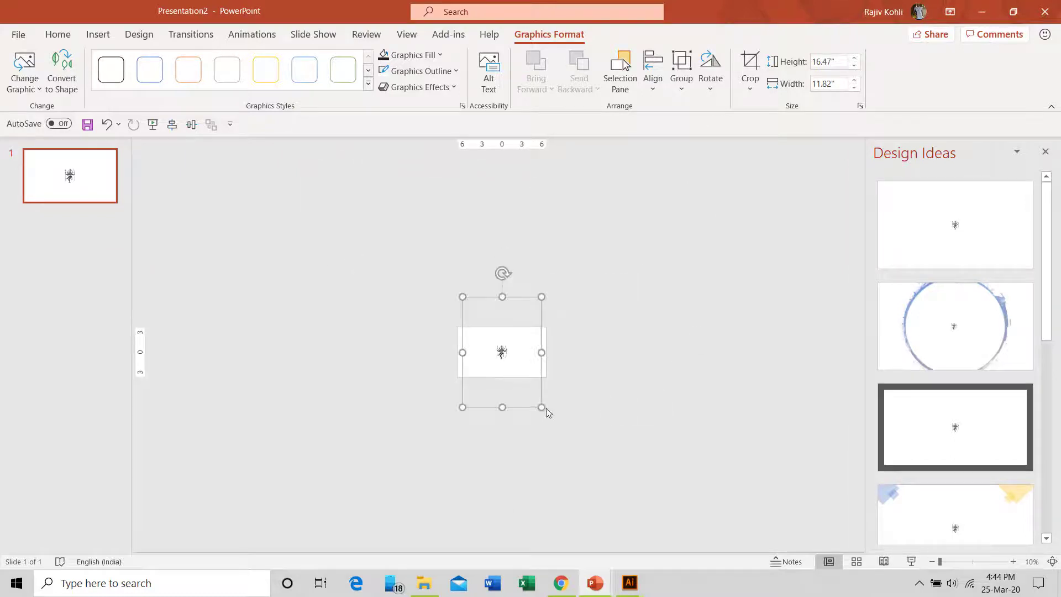
drag(542, 407, 572, 436)
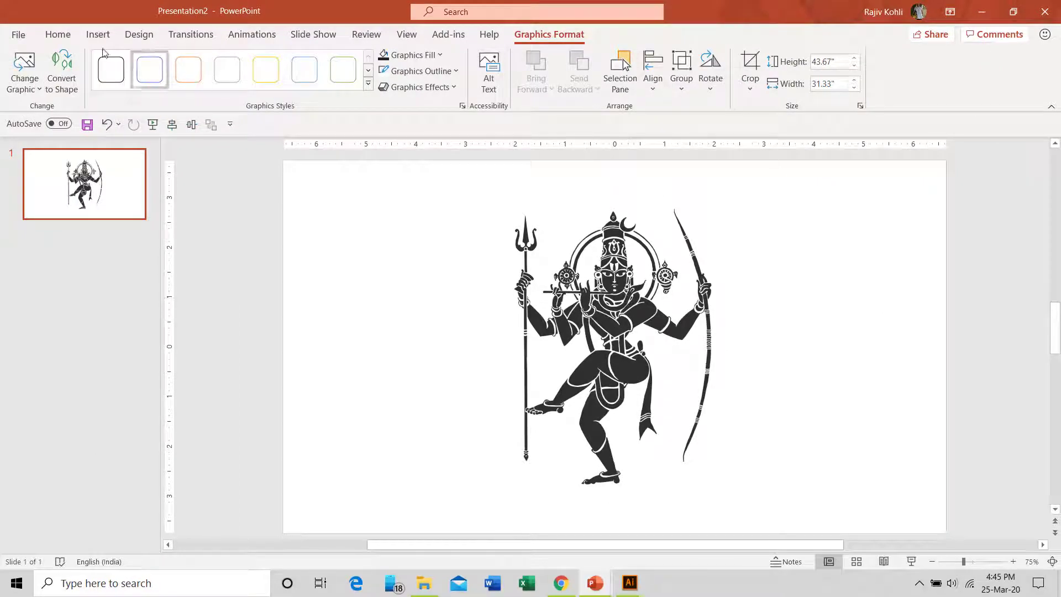
Show the Selection Pane listing the objects on the slide
click(58, 33)
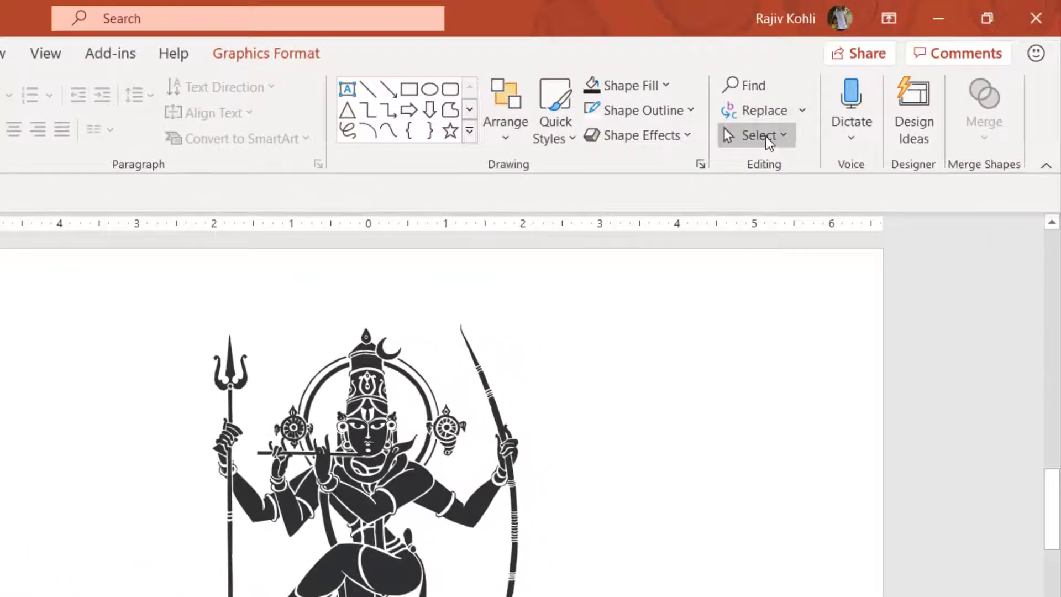
click(779, 129)
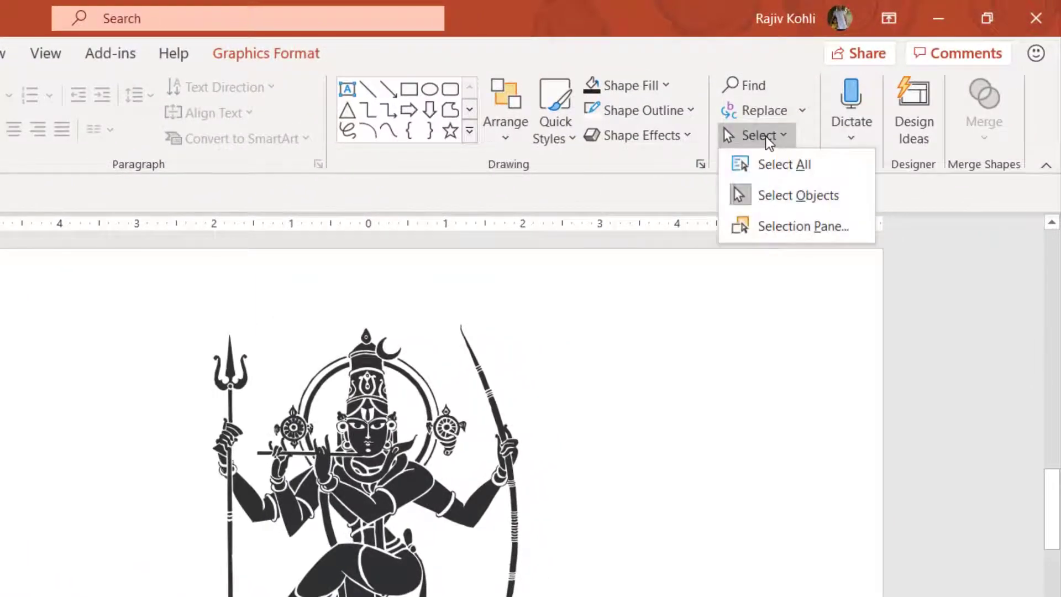
click(782, 231)
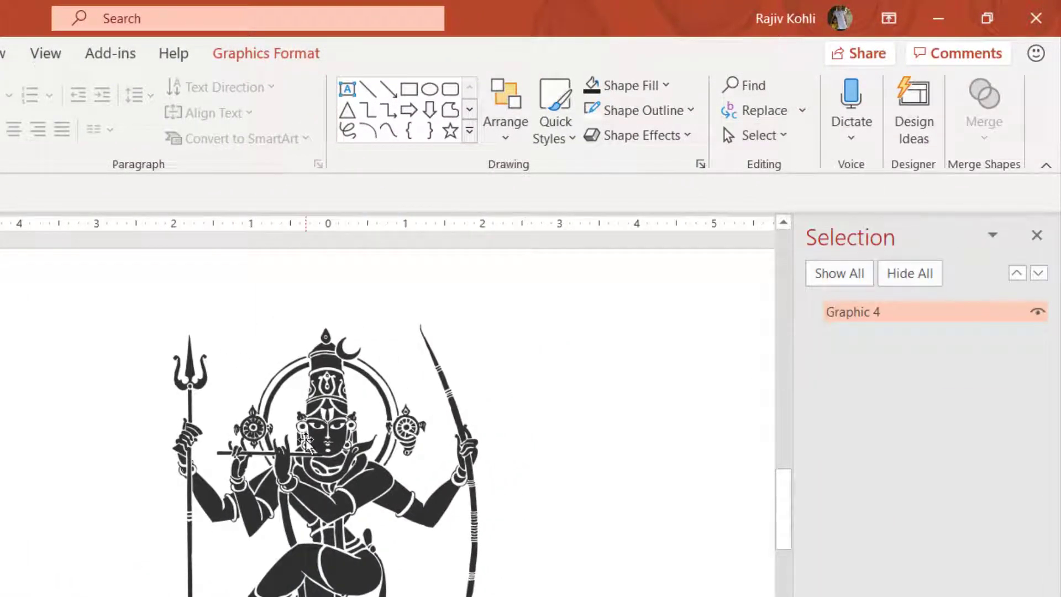
Ungroup the Shiva graphic by converting it to a Microsoft Office drawing object, and look through its individual freeform shapes
click(270, 56)
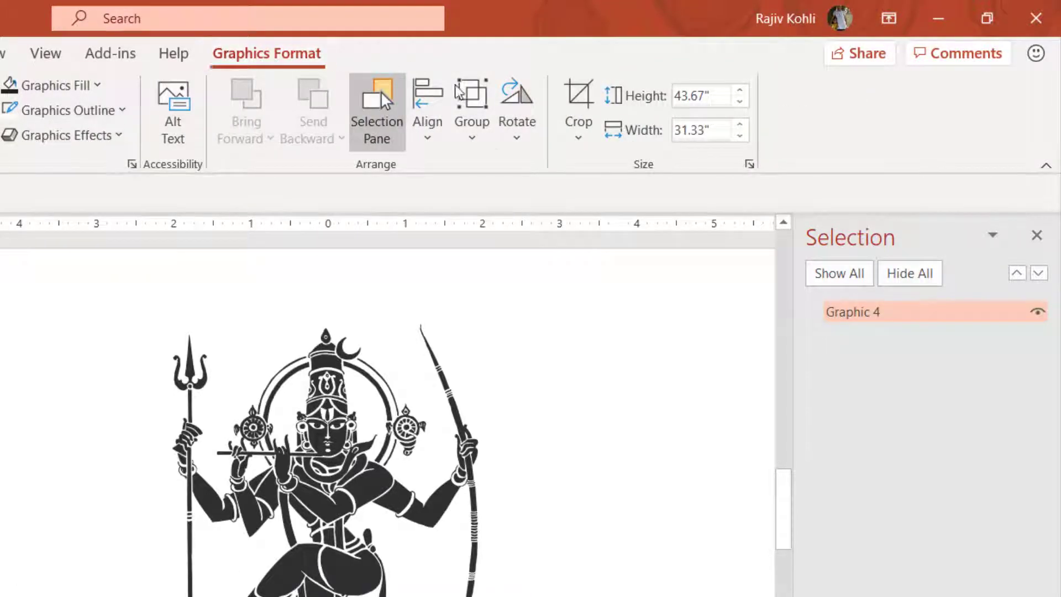
click(470, 137)
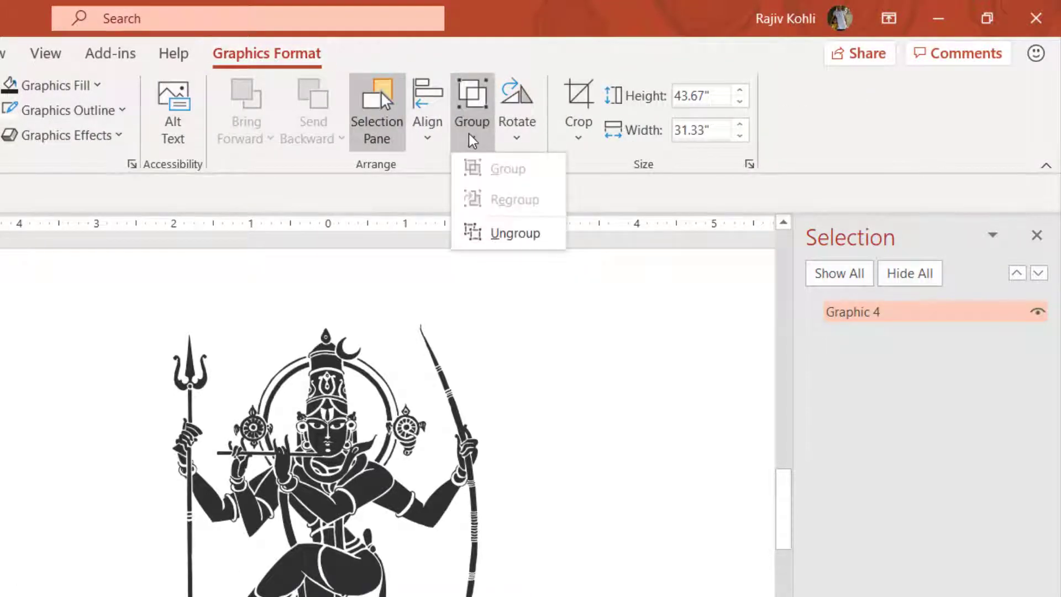
click(492, 236)
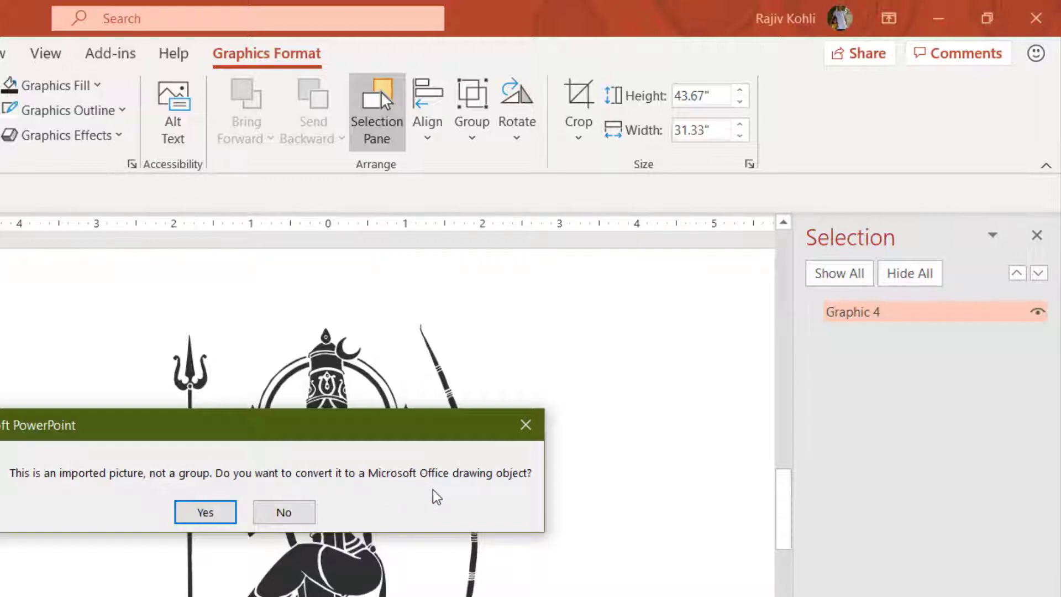
click(199, 513)
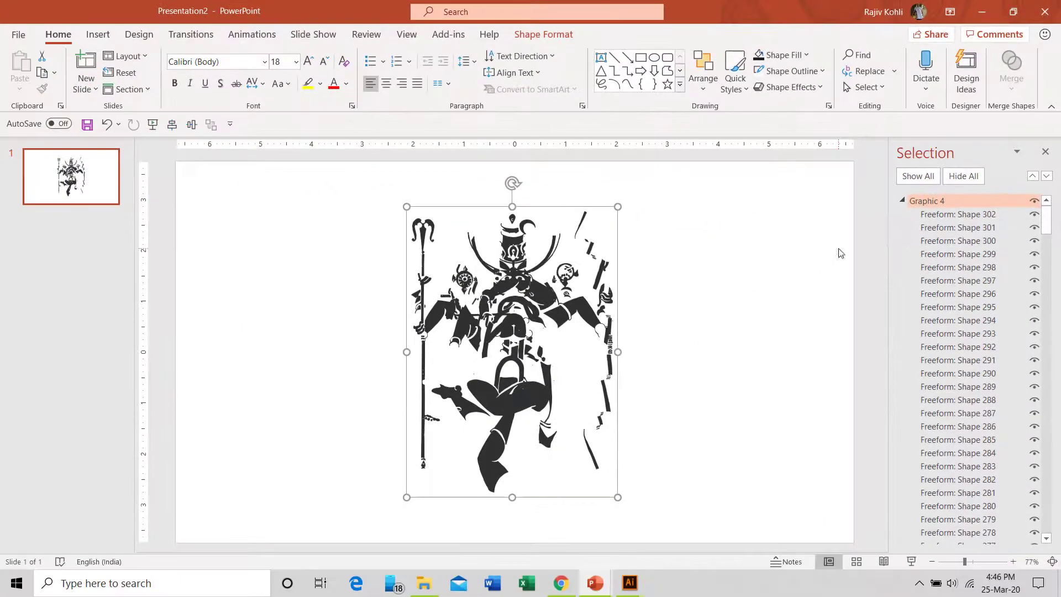
drag(1047, 222, 1059, 535)
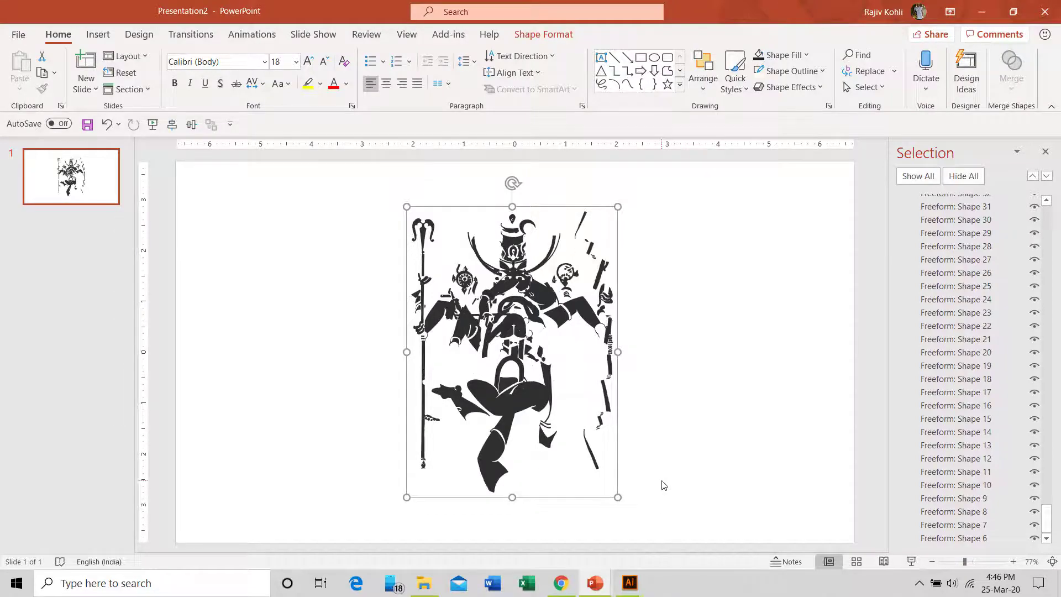
Switch to Illustrator, open the EPS clipart from the extracted folder in Downloads and enlarge the artwork to fill the artboard
key(alt+Tab)
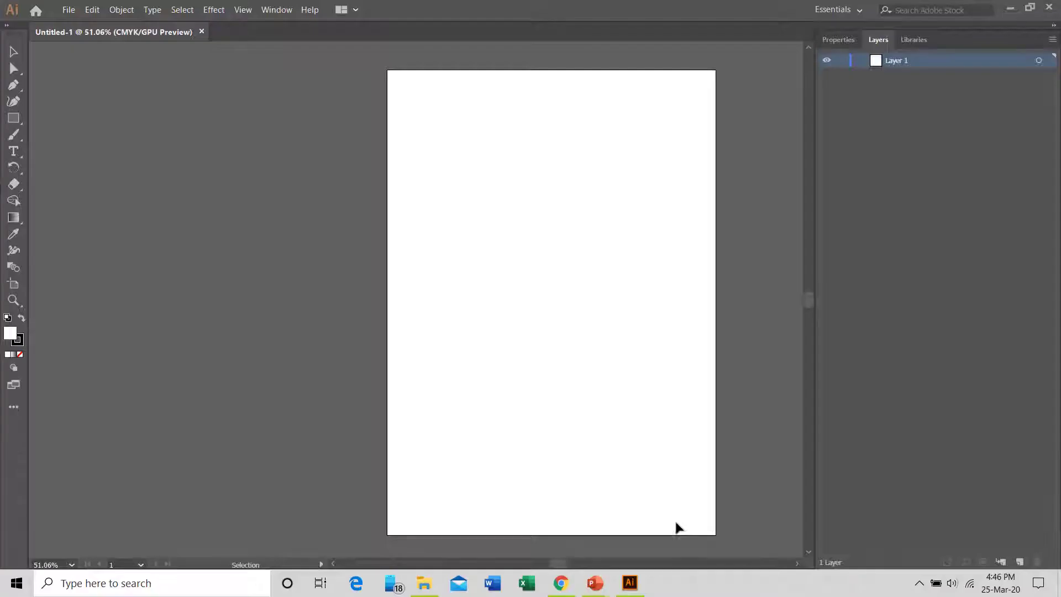
click(69, 11)
click(78, 53)
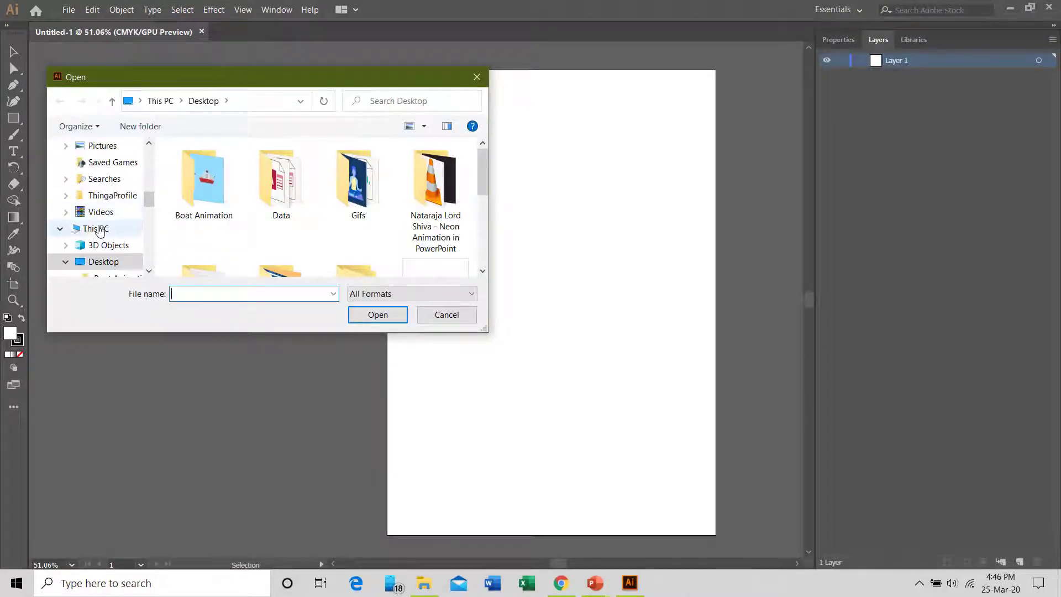
click(65, 228)
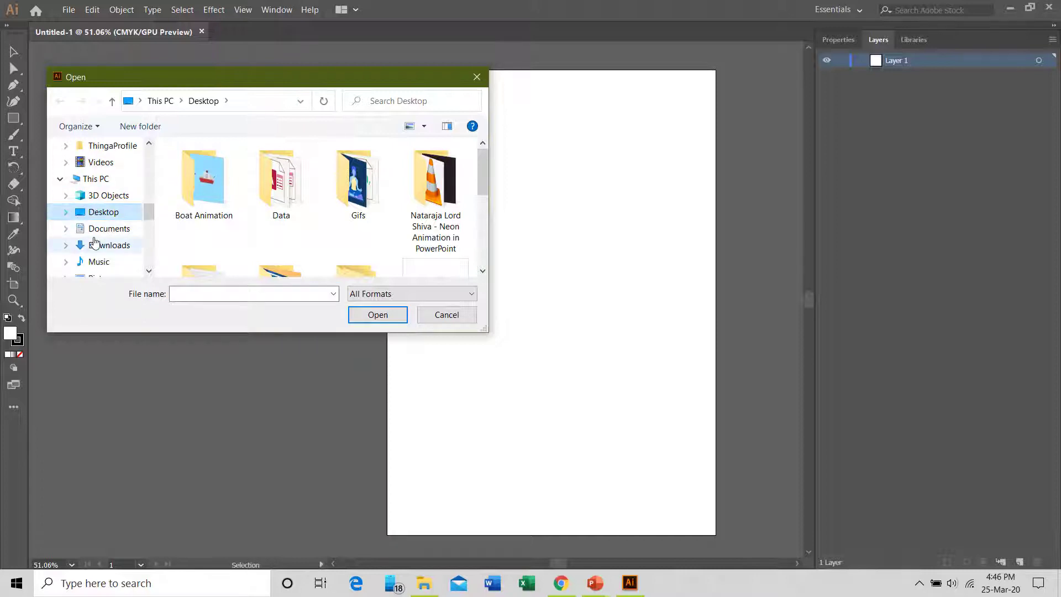
double_click(362, 183)
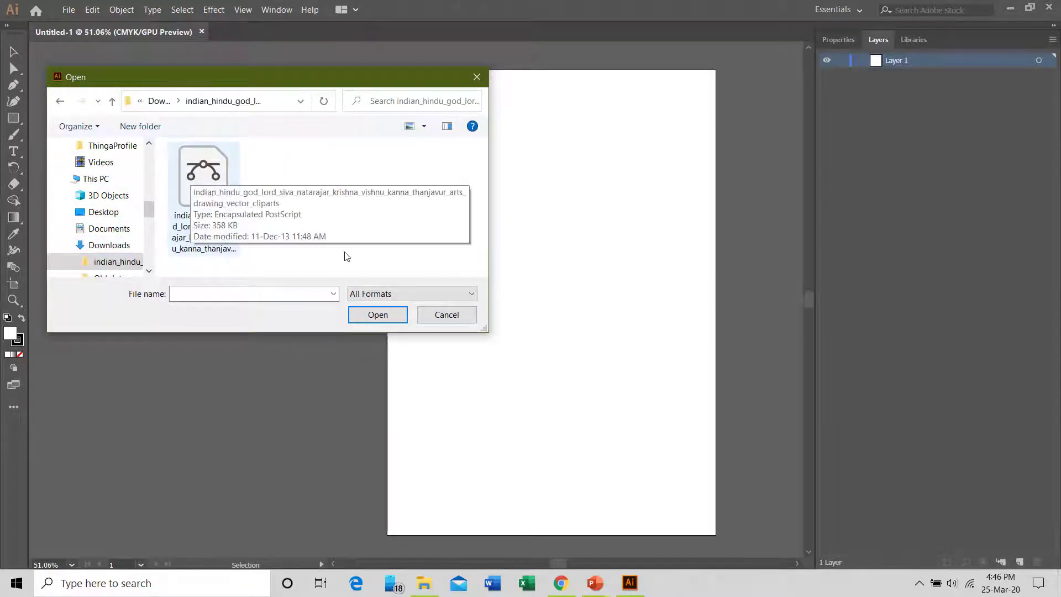
click(439, 296)
scroll(439, 301, down, 1)
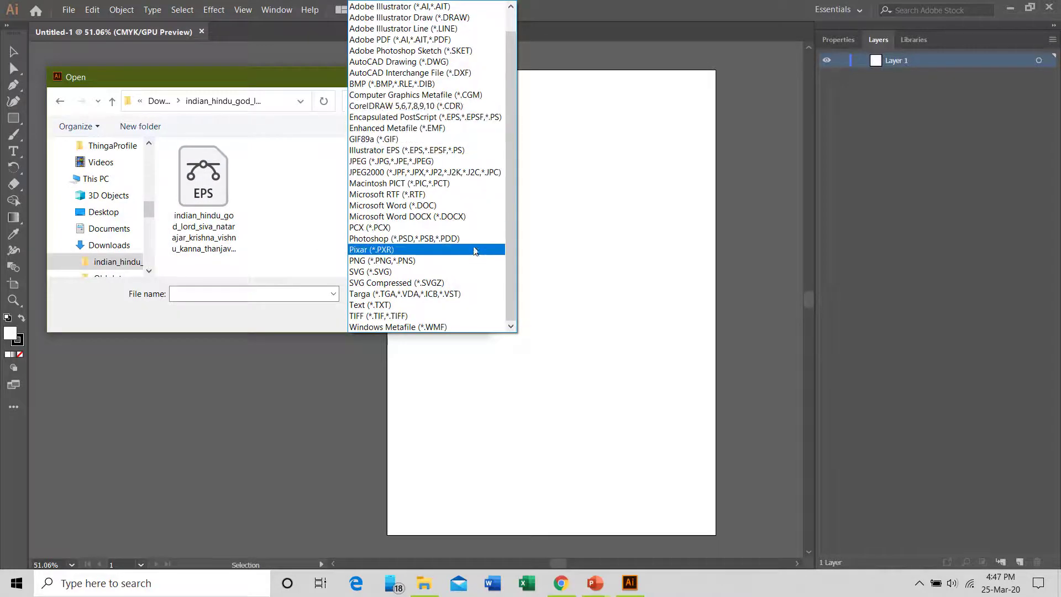
scroll(487, 244, up, 1)
click(301, 205)
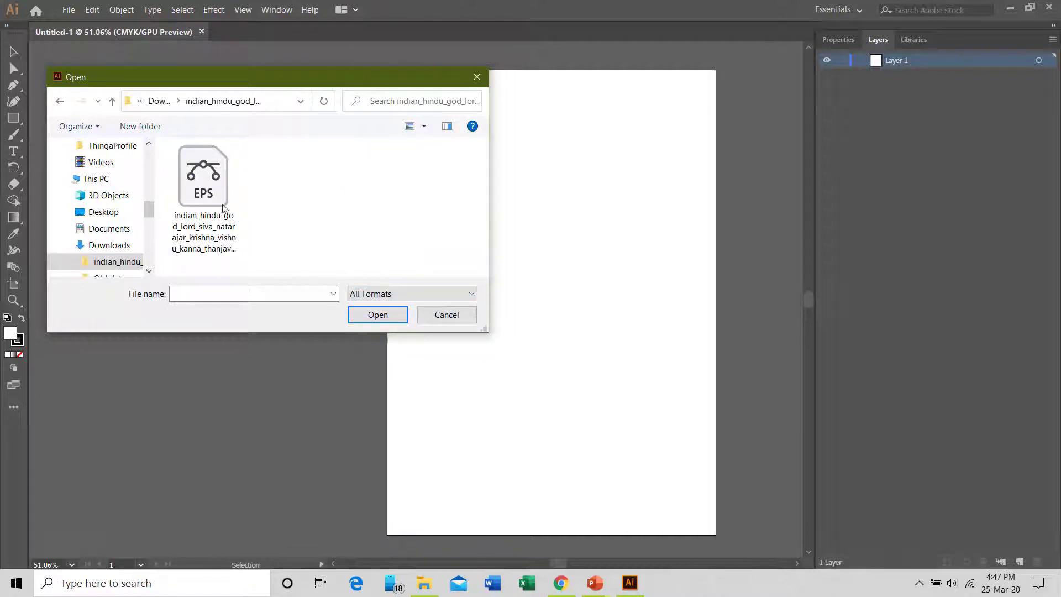
click(186, 197)
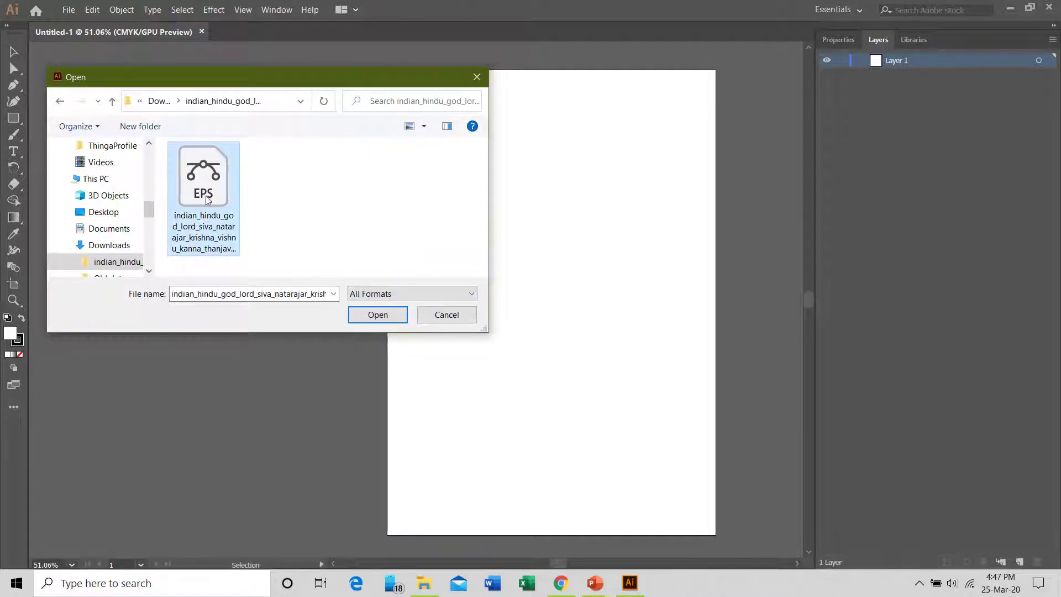
click(378, 315)
drag(421, 304, 567, 516)
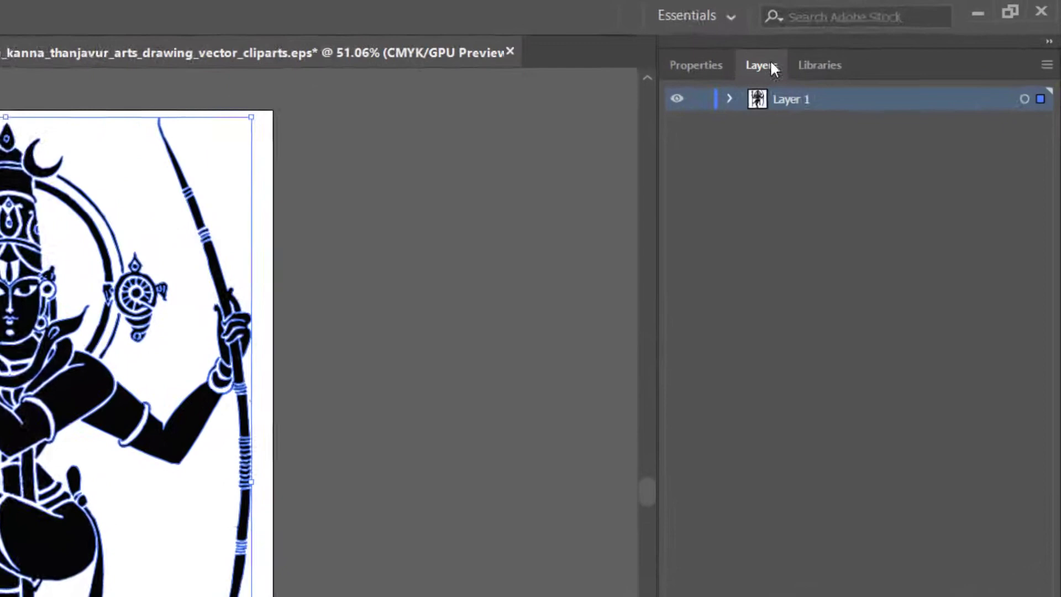
Expand Layer 1 and its group, and examine the individual paths that make up the artwork
click(729, 99)
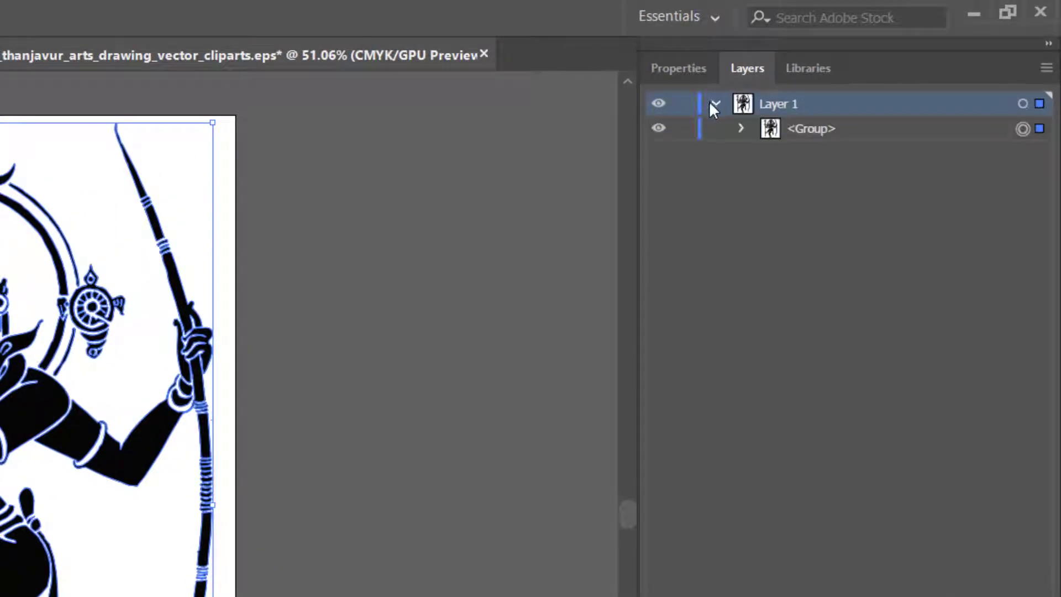
click(741, 129)
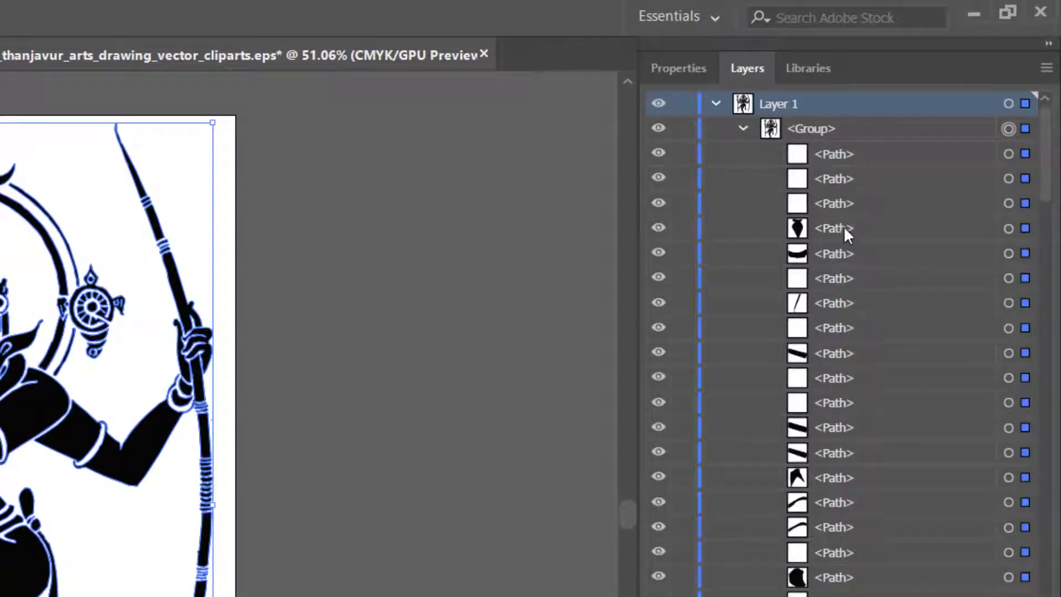
scroll(832, 223, down, 5)
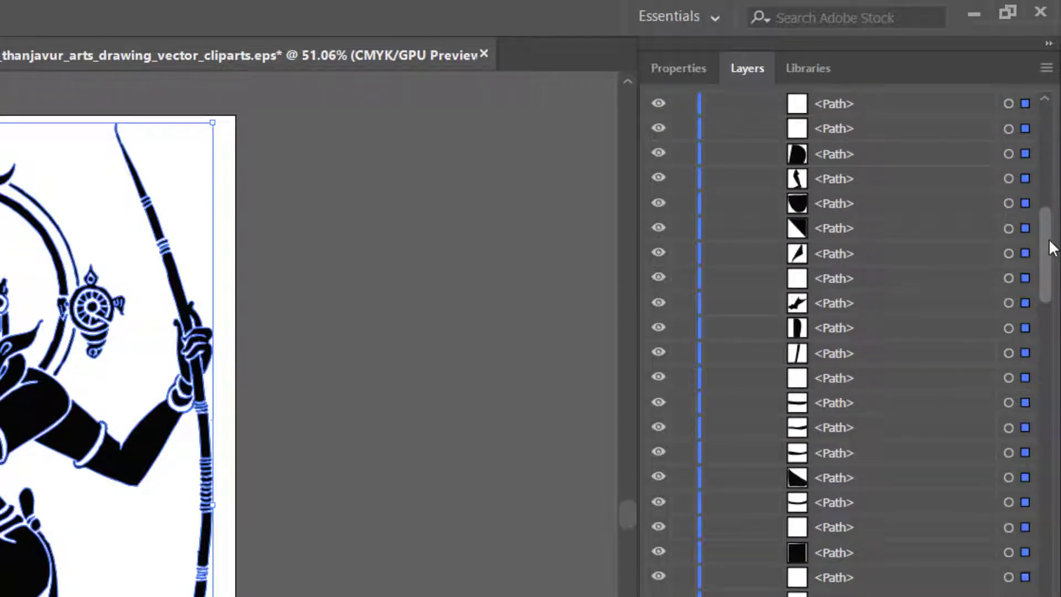
drag(1047, 244, 1049, 514)
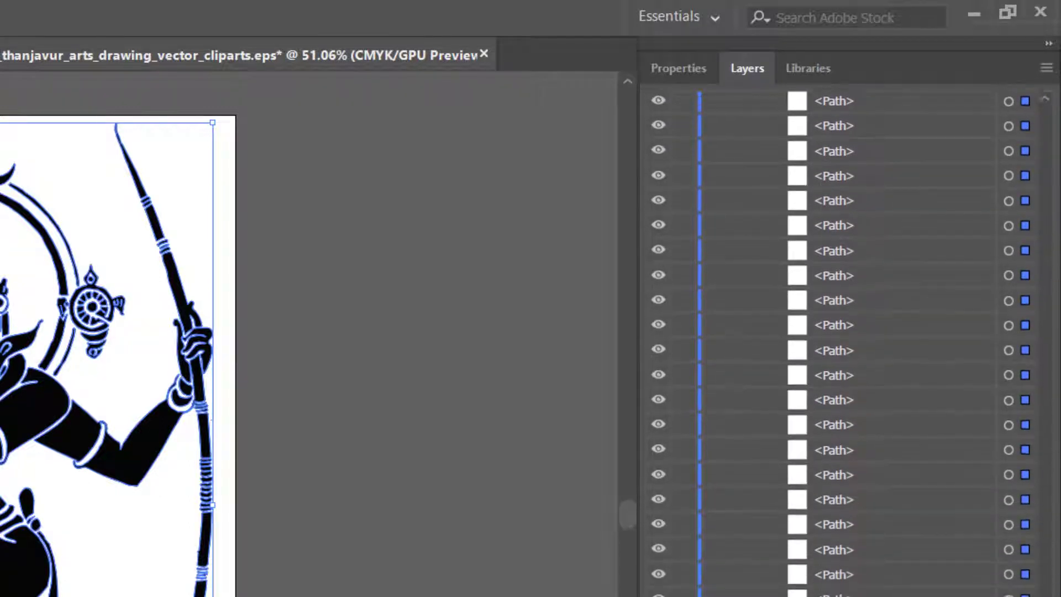
drag(1047, 348, 1046, 149)
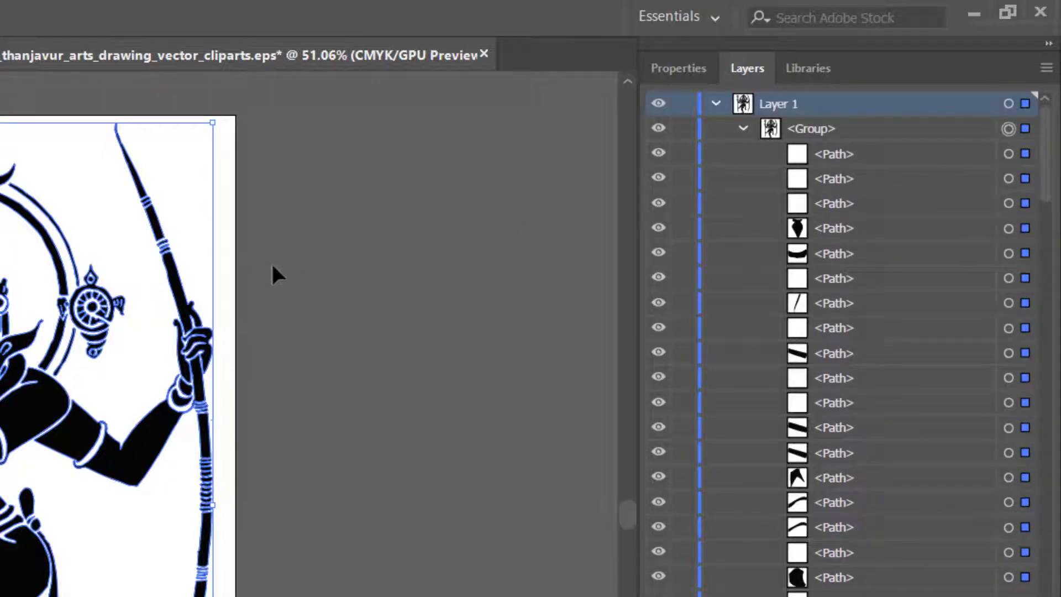
Hide the fourth through twelfth paths in Layer 1's group
click(659, 228)
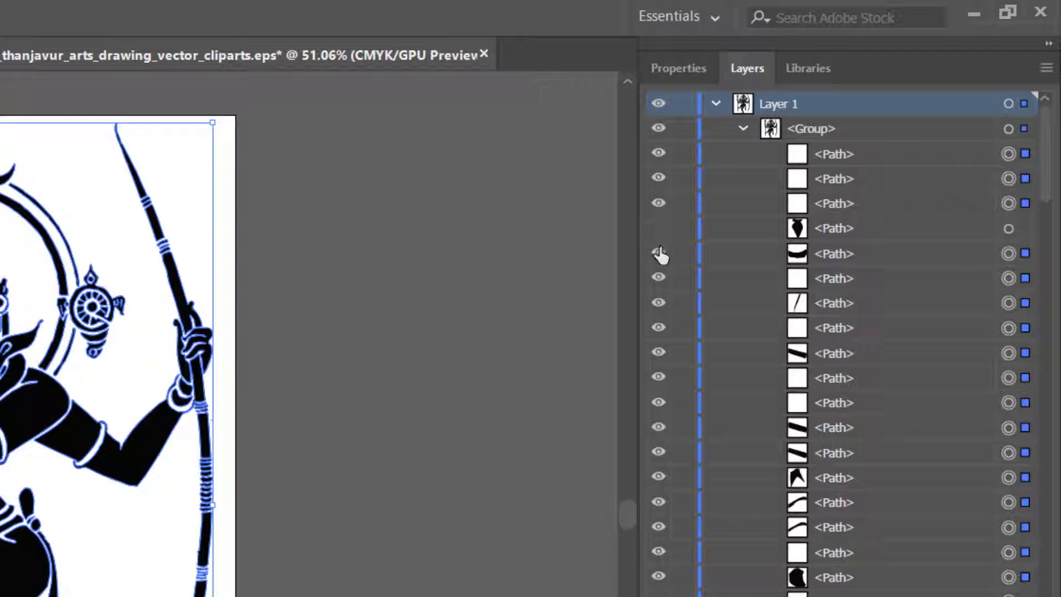
drag(658, 255, 663, 445)
click(659, 428)
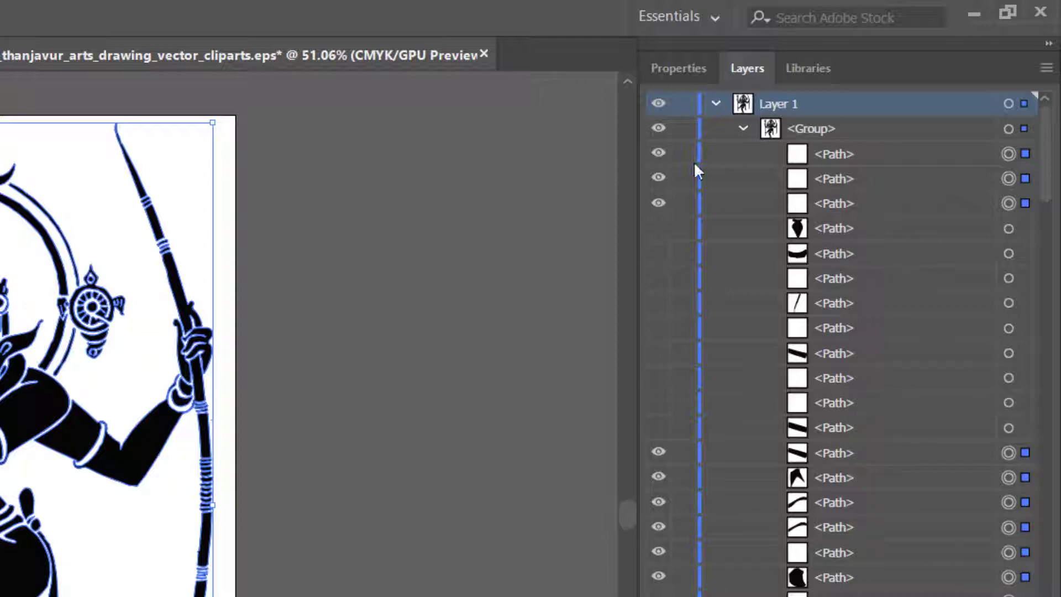
Make the hidden fourth through twelfth paths in Layer 1's group visible again
click(661, 228)
drag(661, 320, 658, 486)
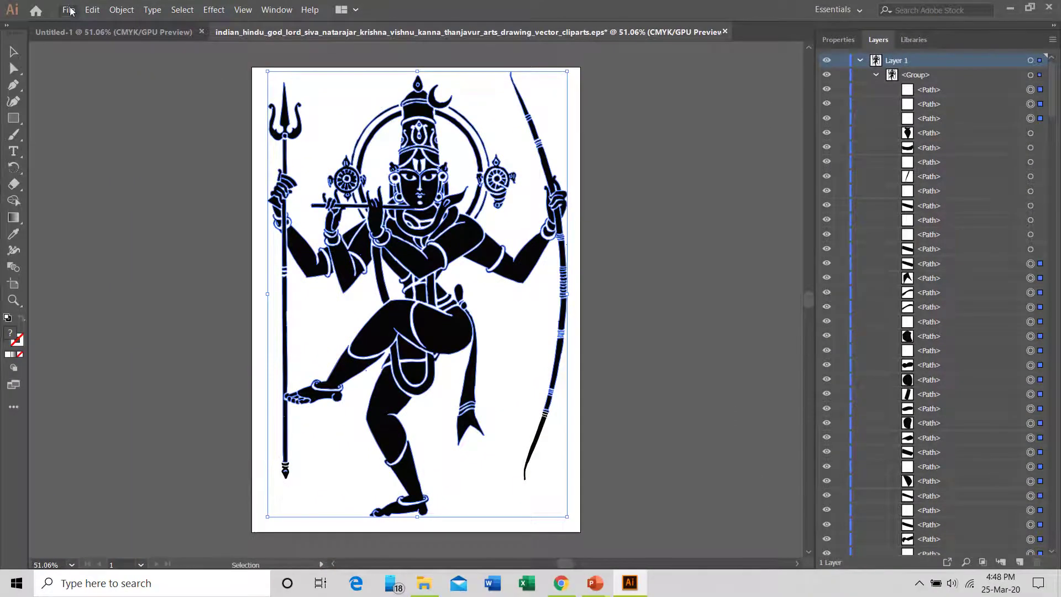
Export the artwork to the Desktop as an SVG file named Indian Hindu God, accepting the existing SVG options
click(69, 9)
mouse_move(111, 225)
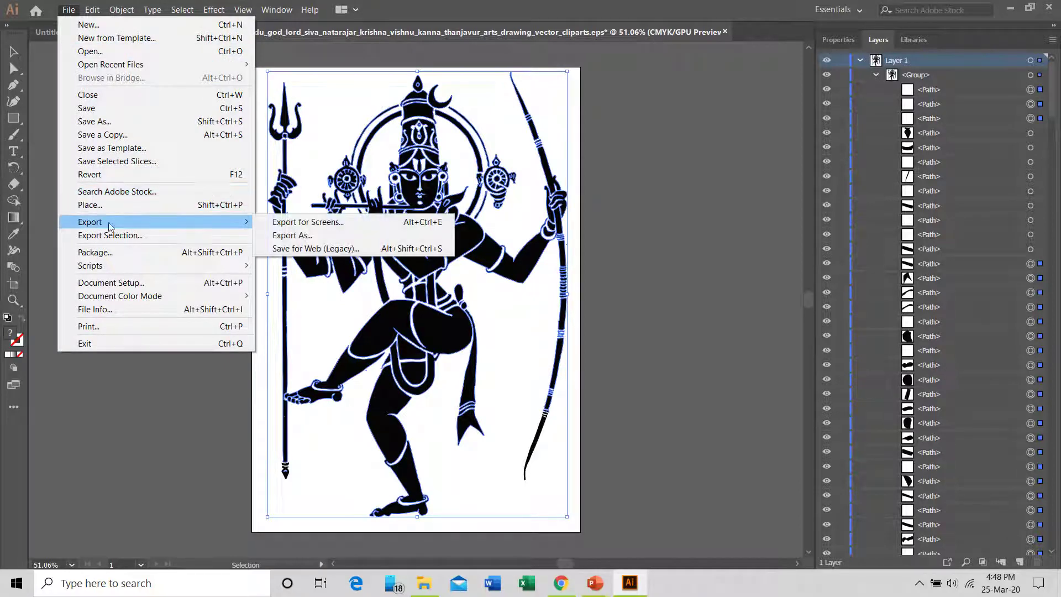
click(318, 236)
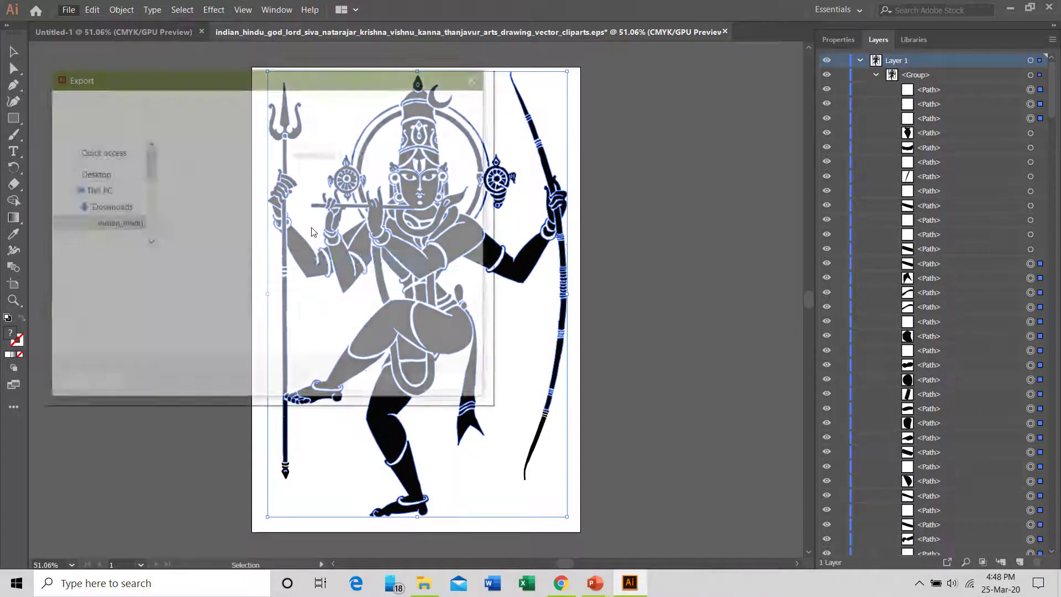
click(109, 198)
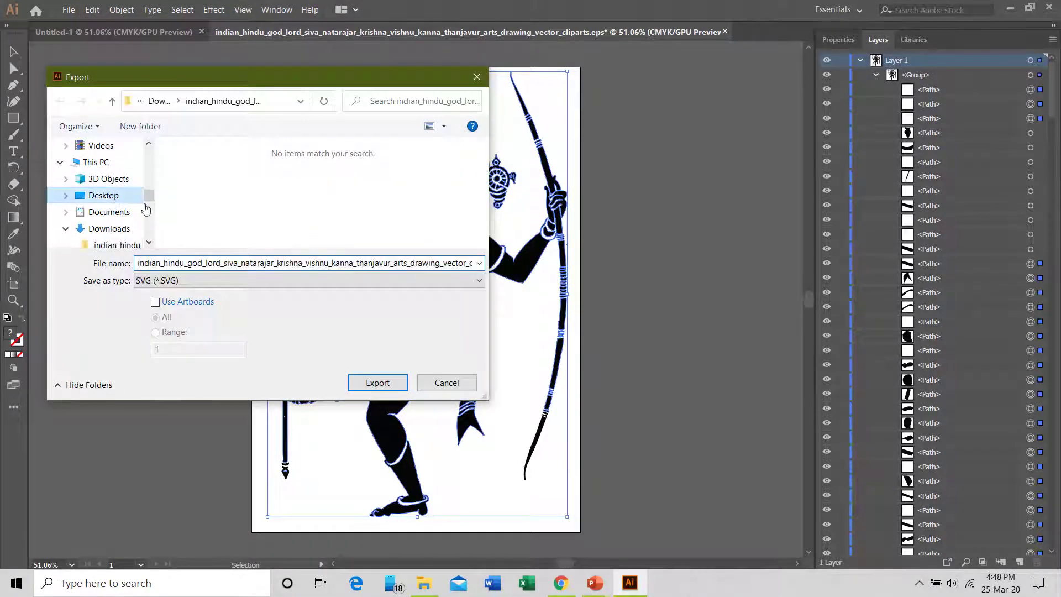
double_click(236, 264)
text(In)
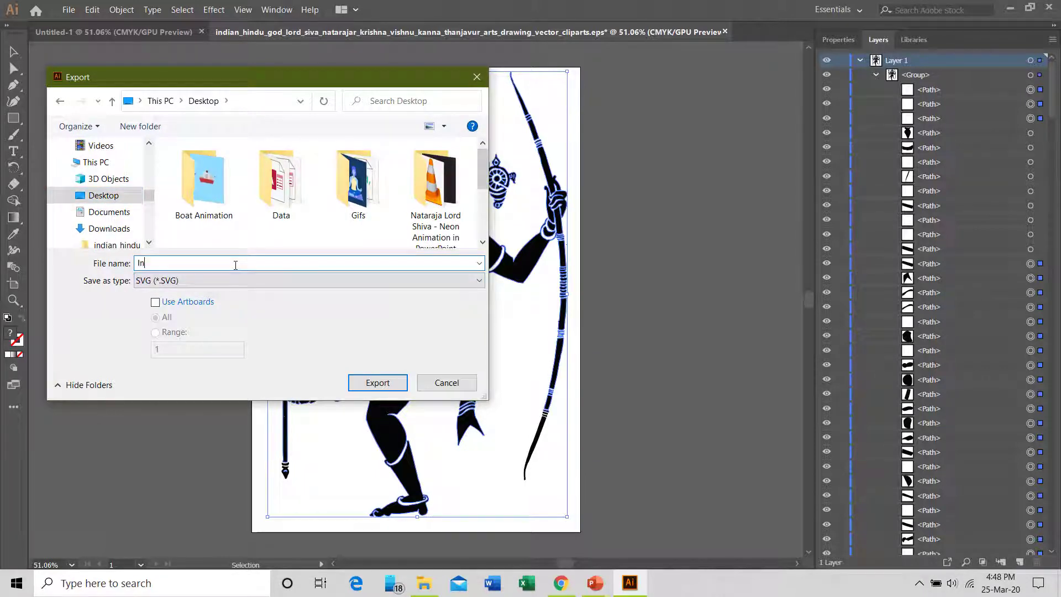
text(dian Hindu God)
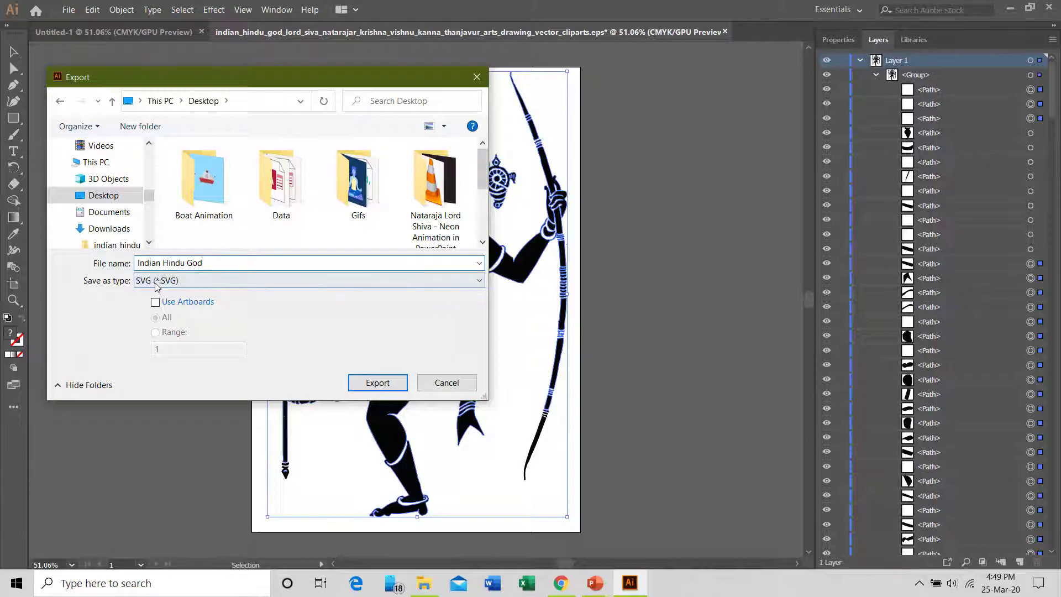
click(380, 383)
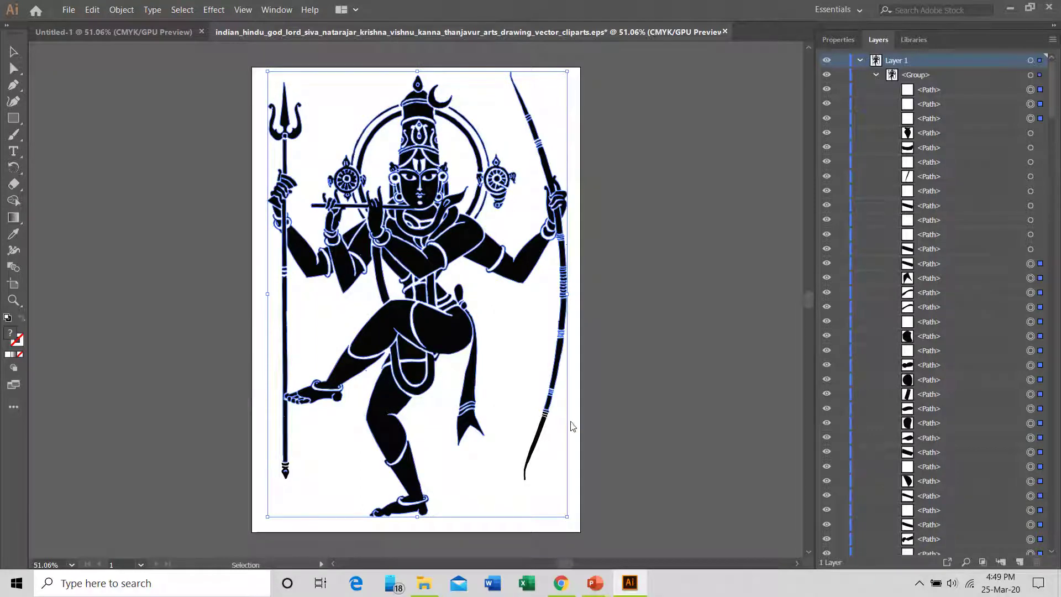
mouse_move(595, 583)
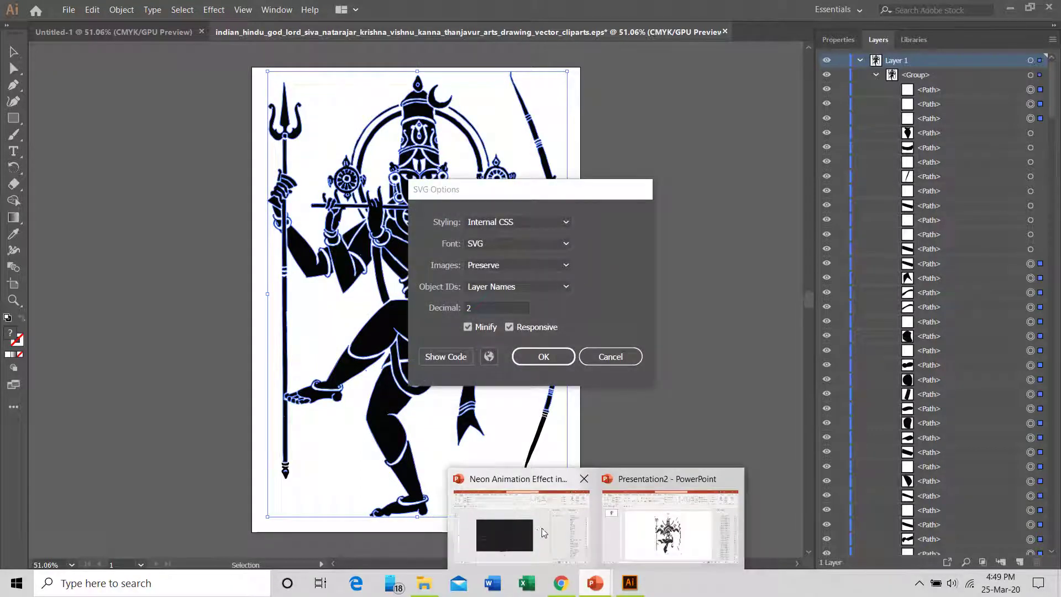
click(540, 357)
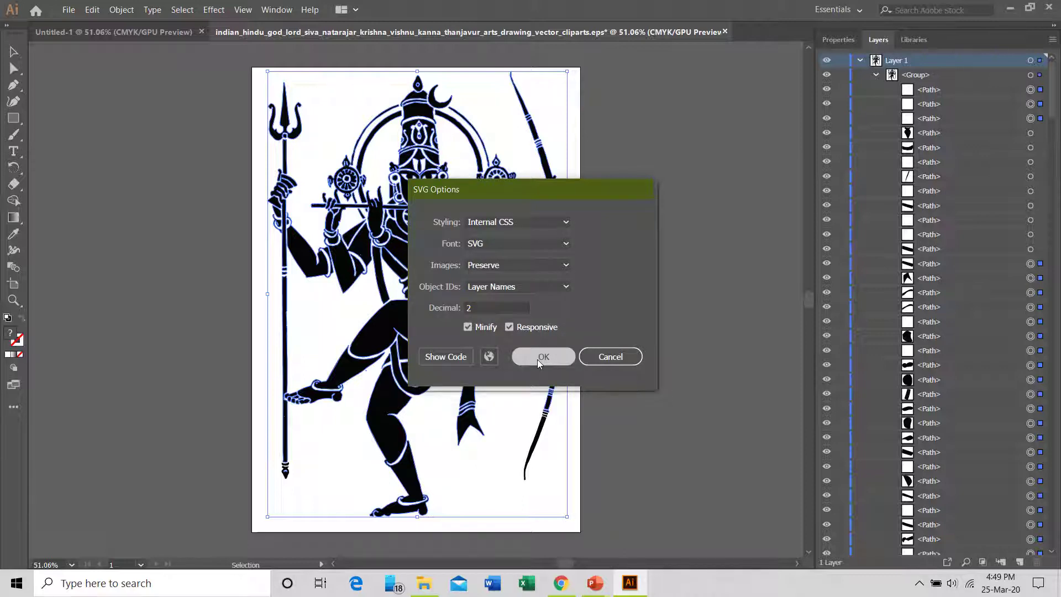
Switch to Presentation2 in PowerPoint and delete the old Shiva graphic from the slide
mouse_move(598, 588)
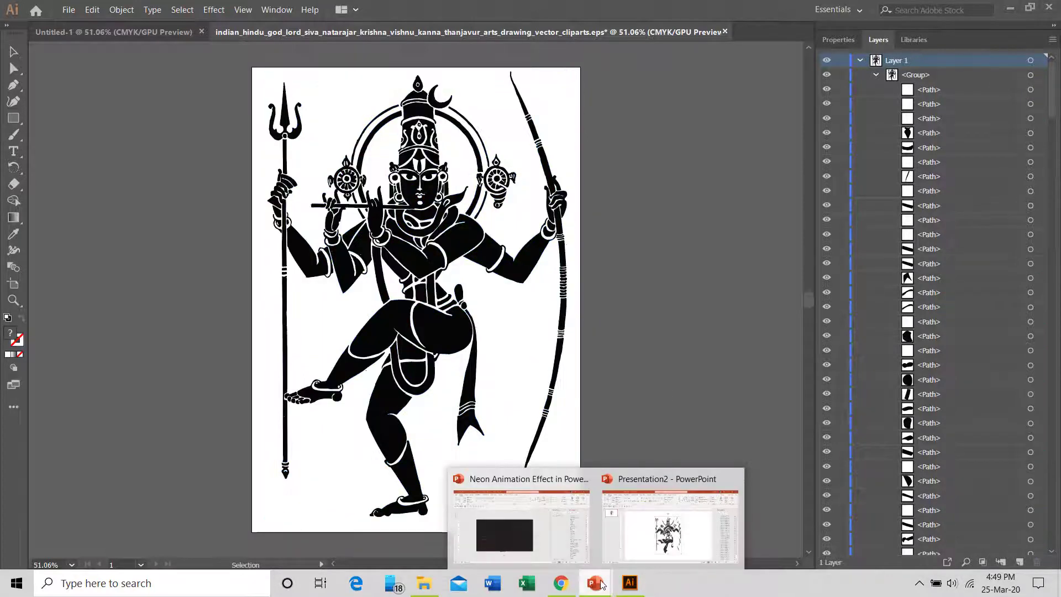
click(688, 525)
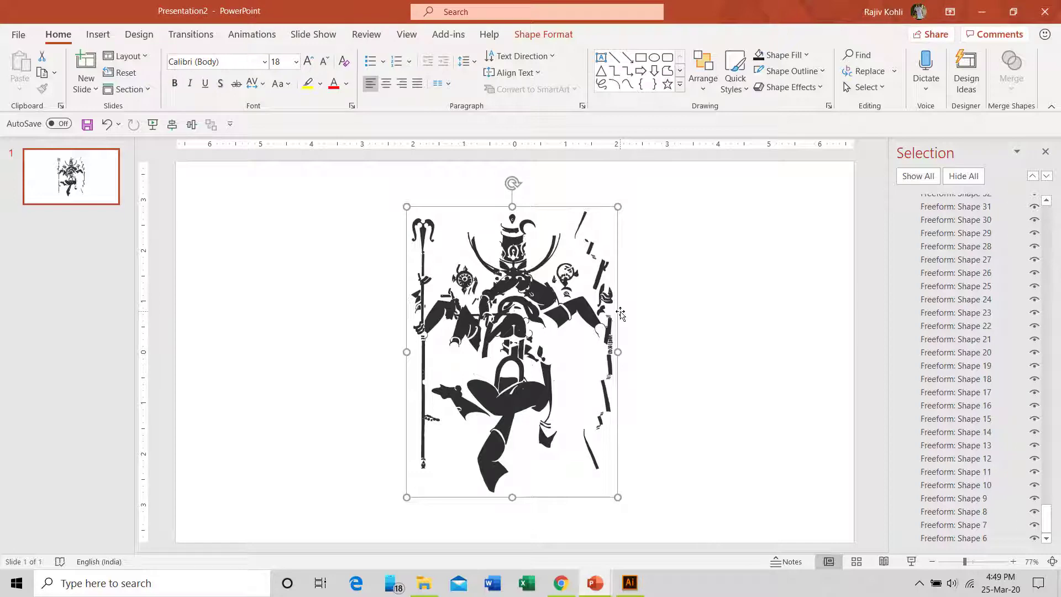
key(Delete)
Insert the Indian Hindu God picture from the Desktop onto the empty slide
click(97, 33)
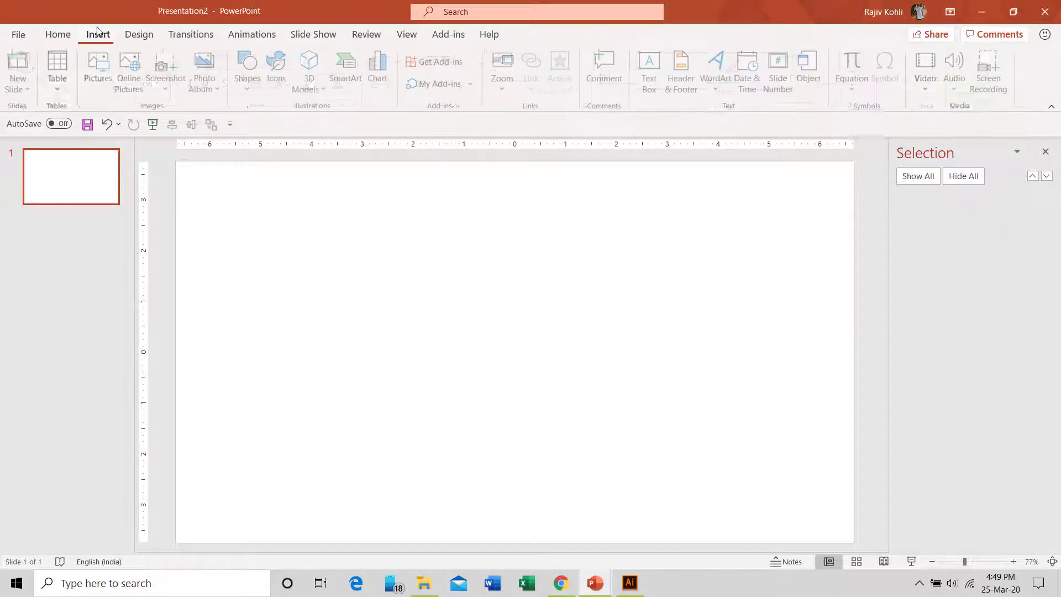
click(97, 79)
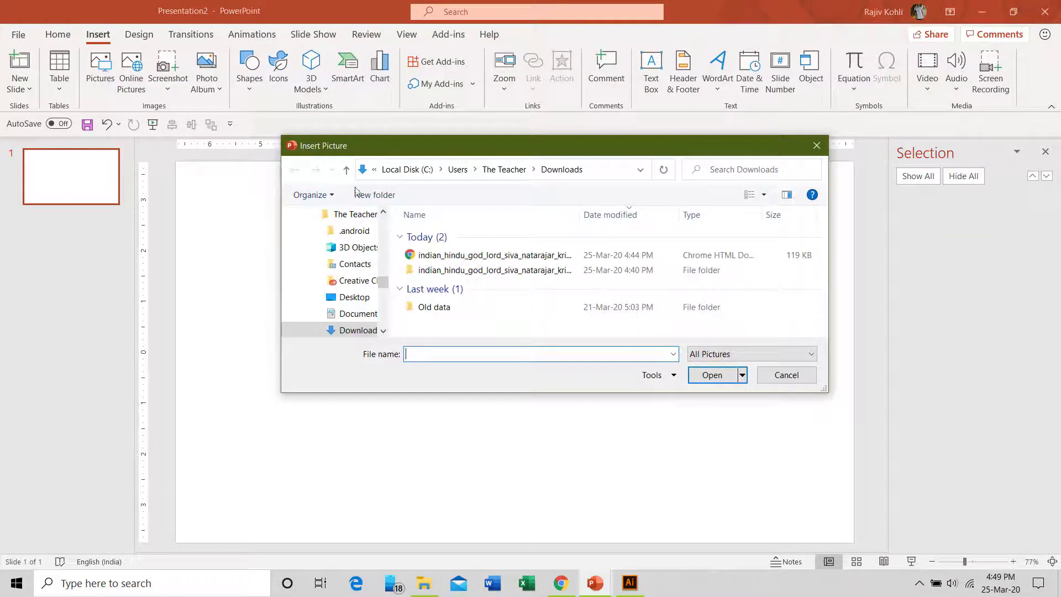
click(354, 297)
scroll(522, 269, down, 2)
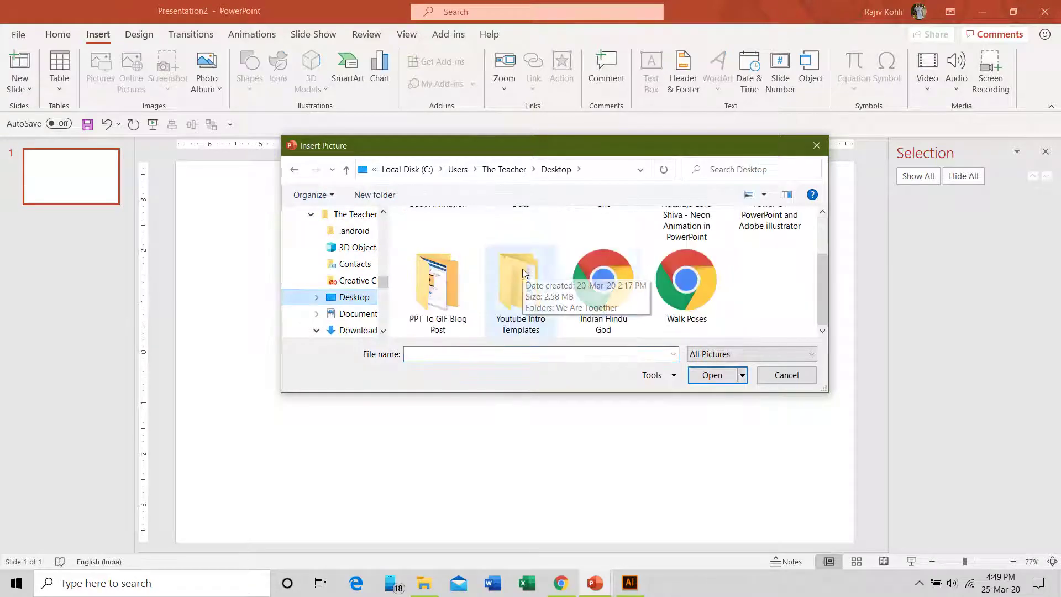
click(612, 295)
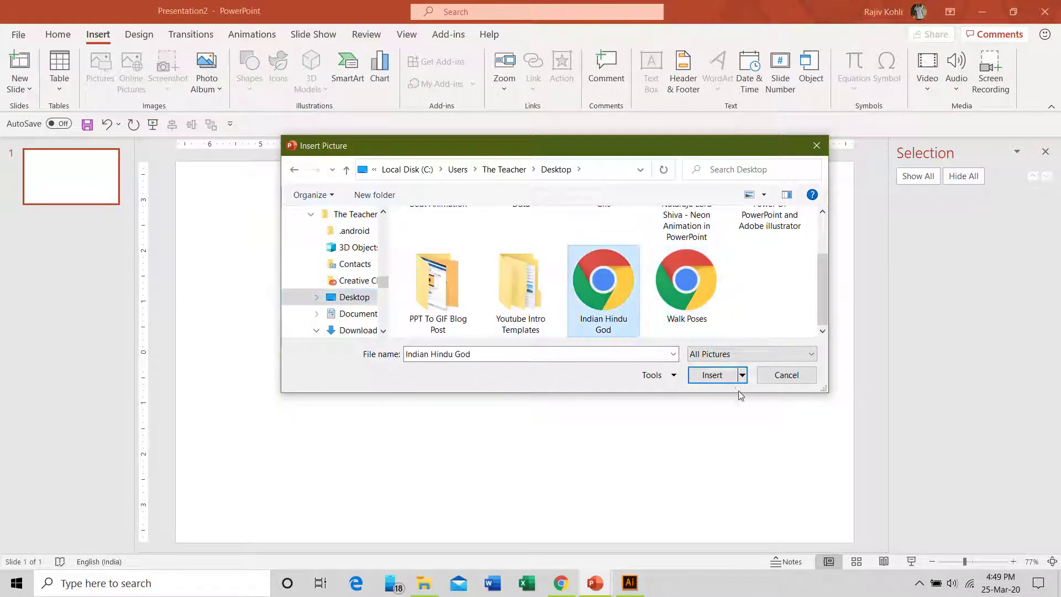
click(711, 375)
Ungroup the inserted Shiva graphic by converting it to a Microsoft Office drawing object
click(682, 72)
click(550, 45)
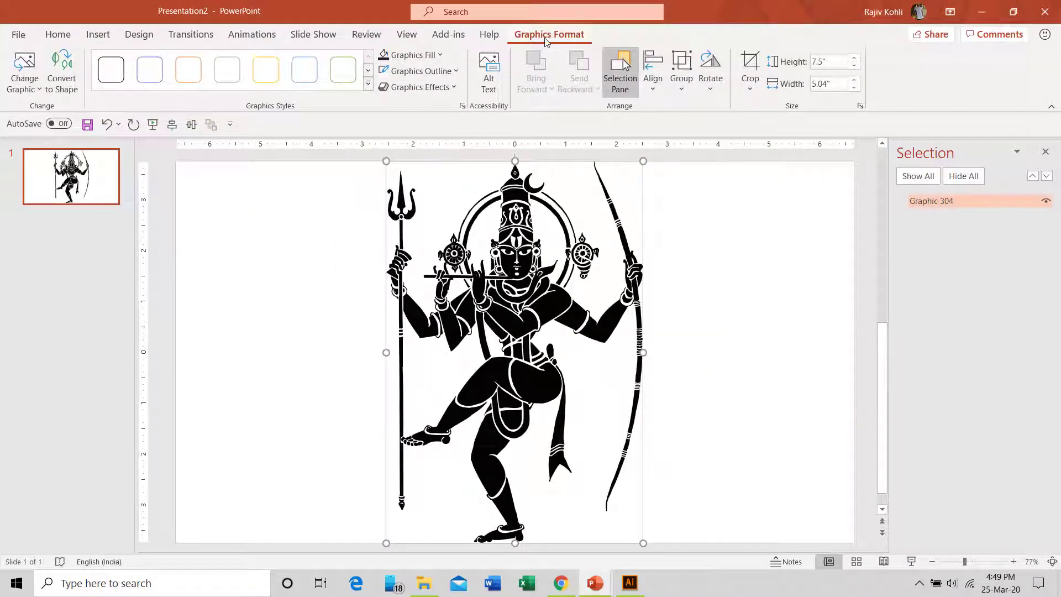
click(681, 81)
click(698, 150)
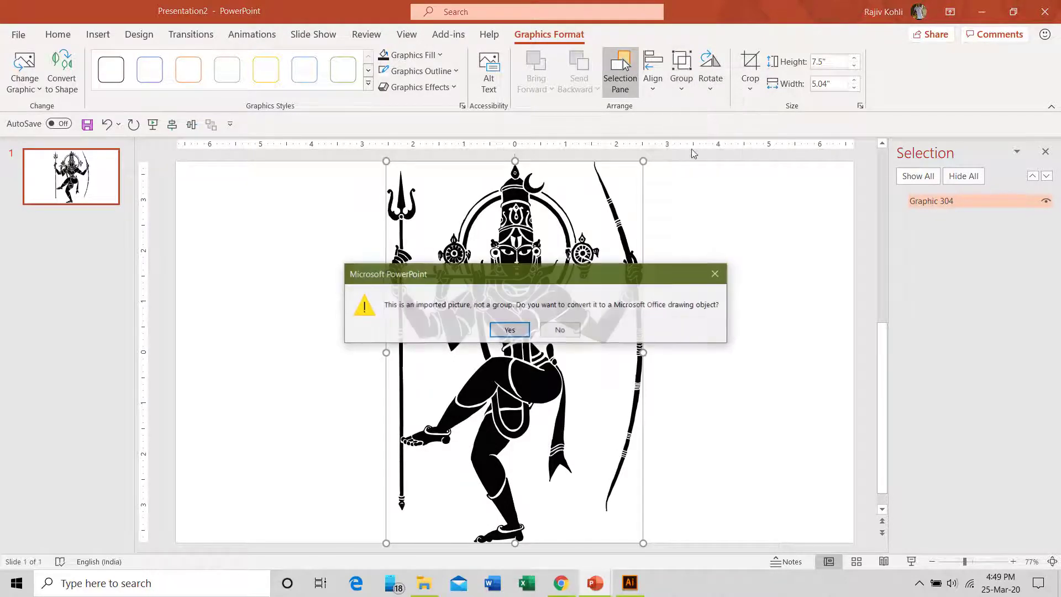
click(503, 333)
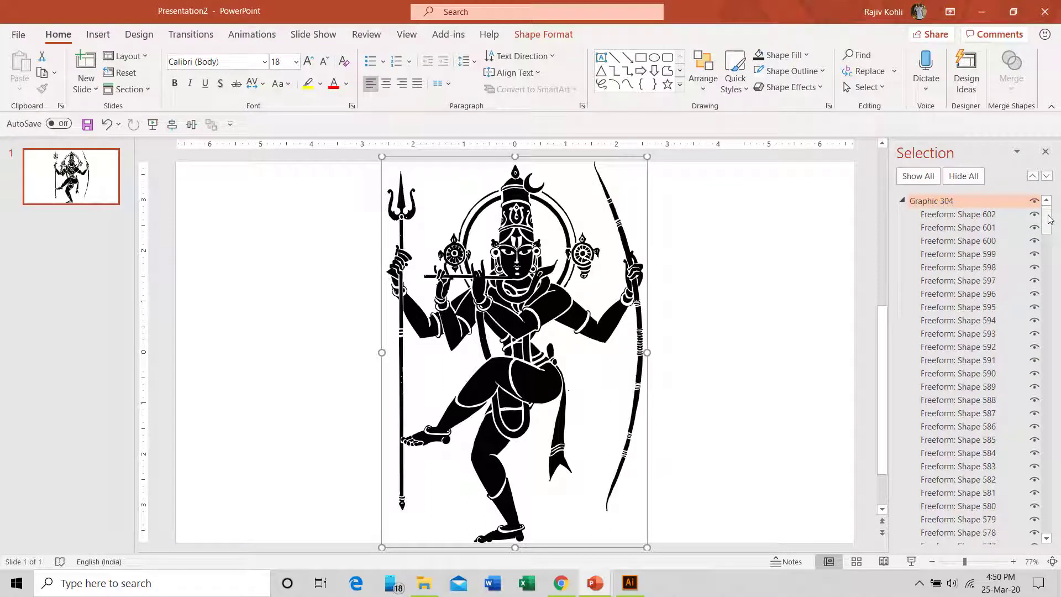
Compare the graphic's full list of freeform shapes with the path list in Illustrator, and return to PowerPoint
drag(1050, 217, 1052, 516)
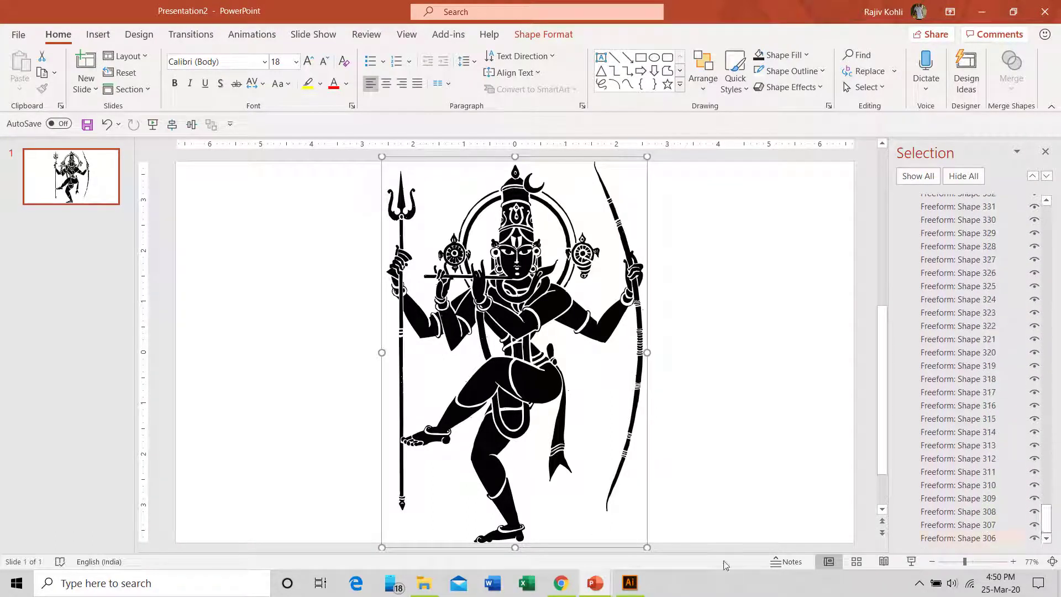
click(630, 583)
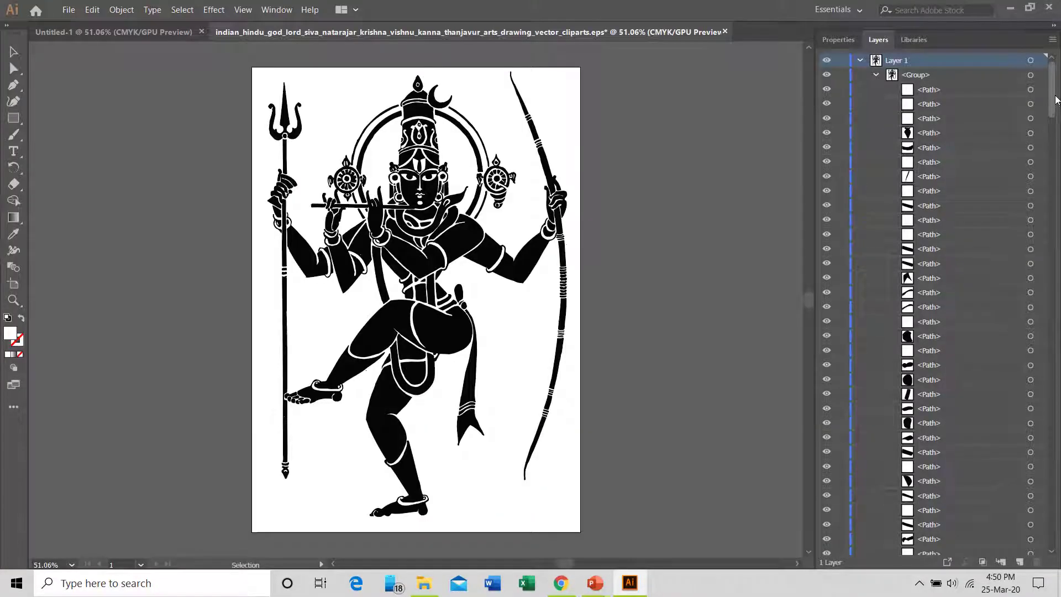
drag(1052, 111, 1020, 494)
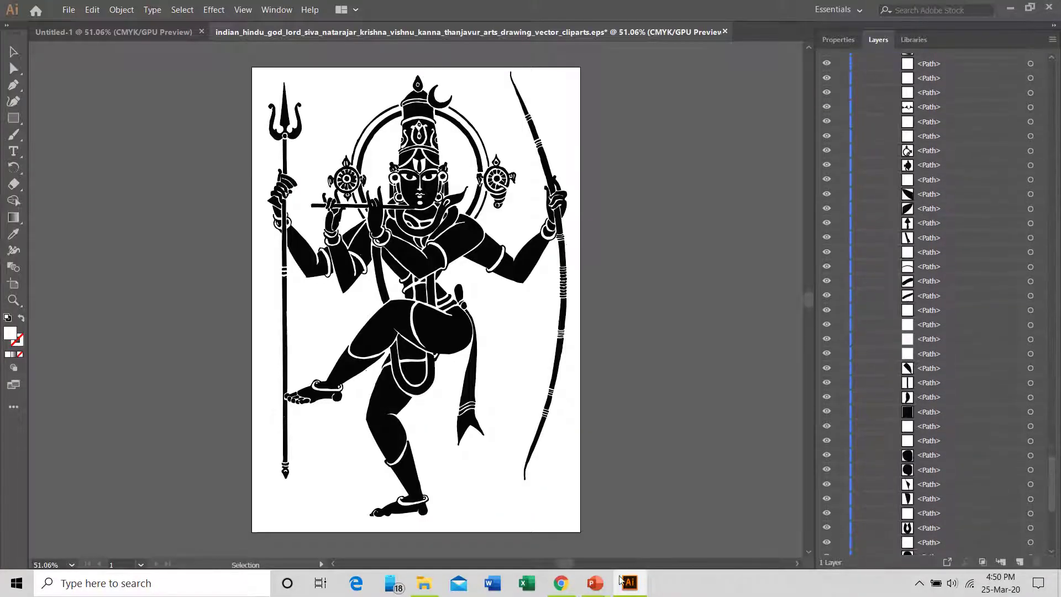
mouse_move(595, 583)
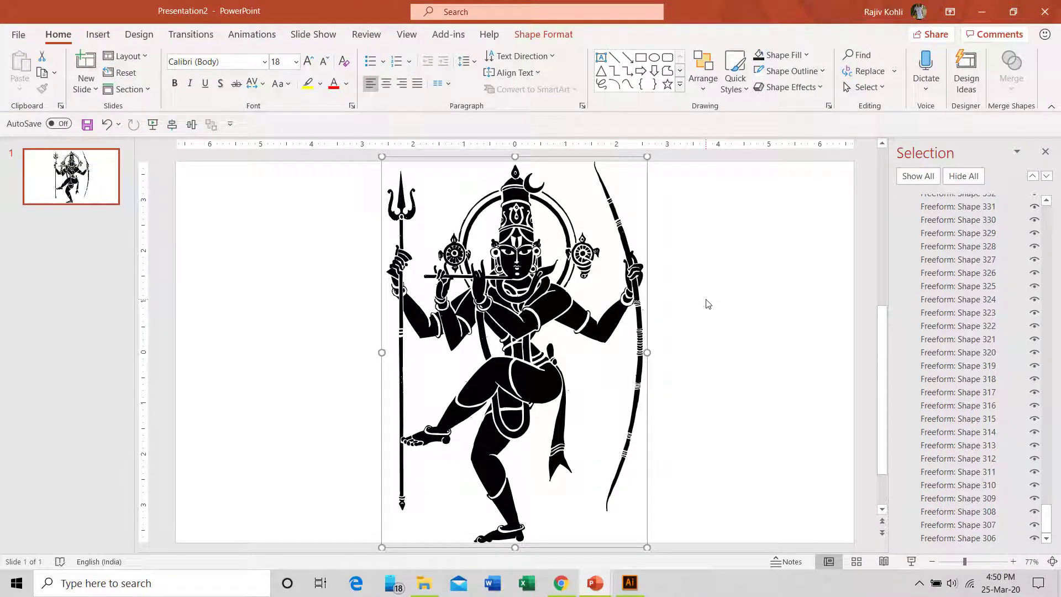
drag(1046, 519, 1053, 205)
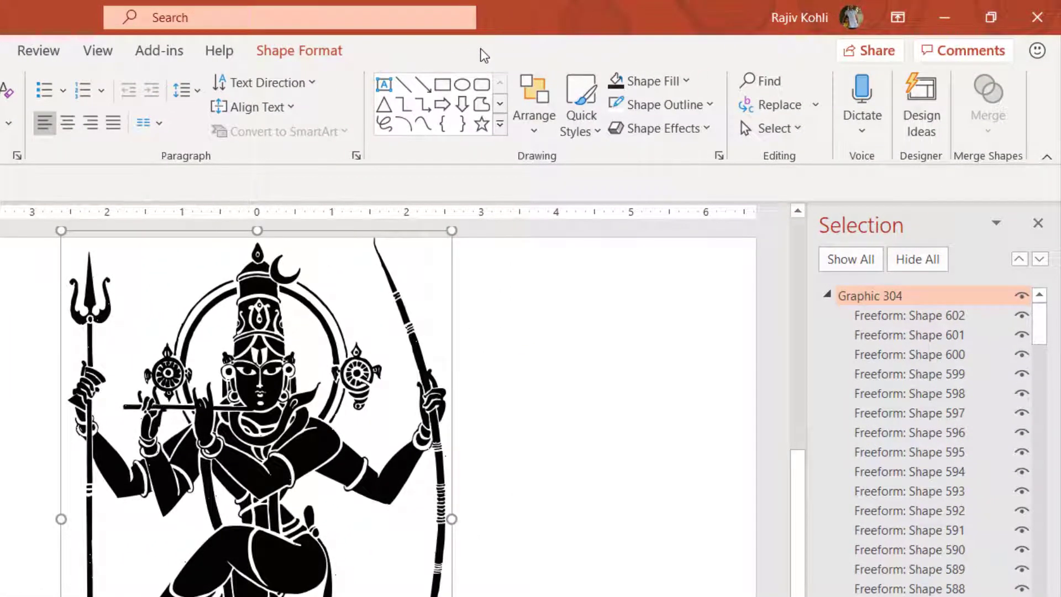
Ungroup the converted Shiva drawing into separate freeform shapes and clear the selection
click(301, 52)
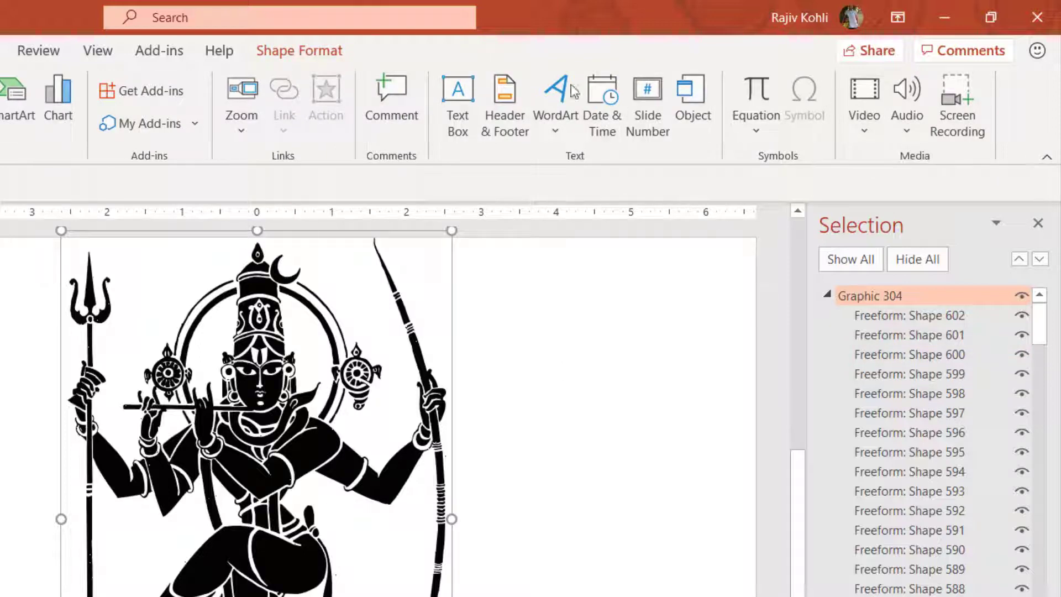
click(335, 53)
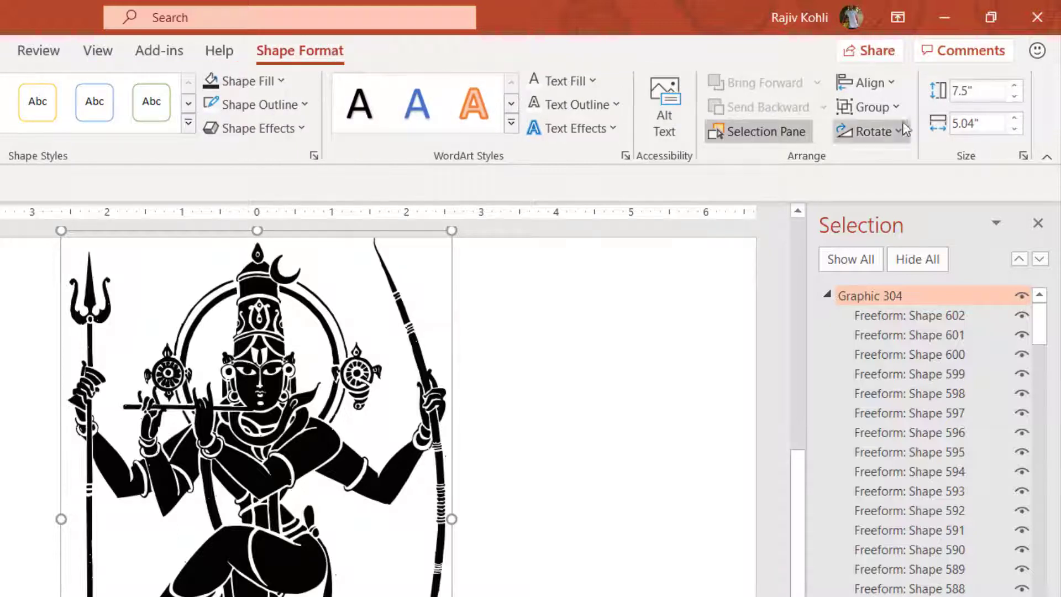
click(868, 107)
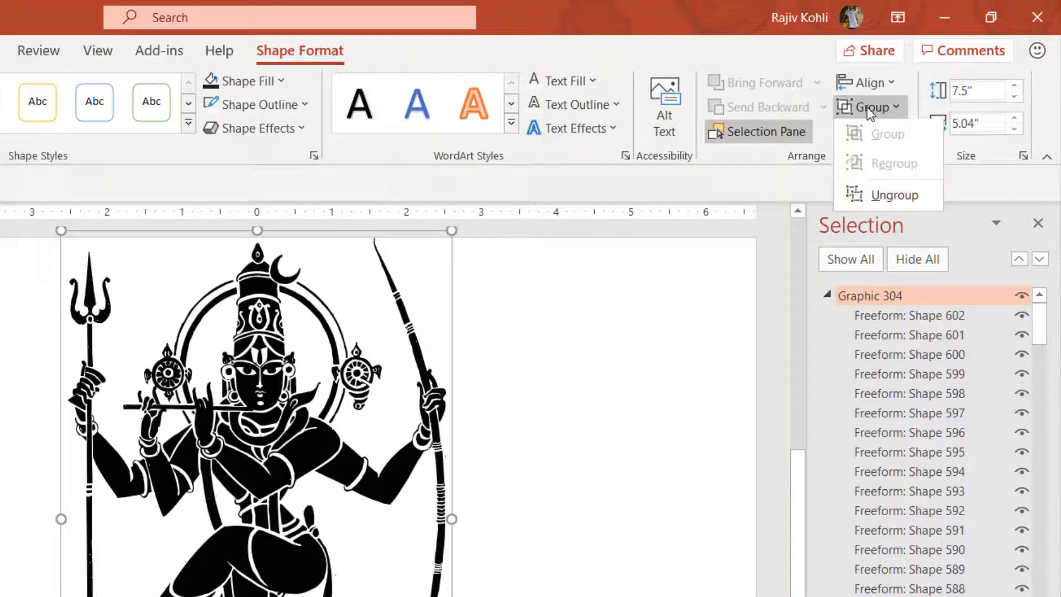
click(875, 197)
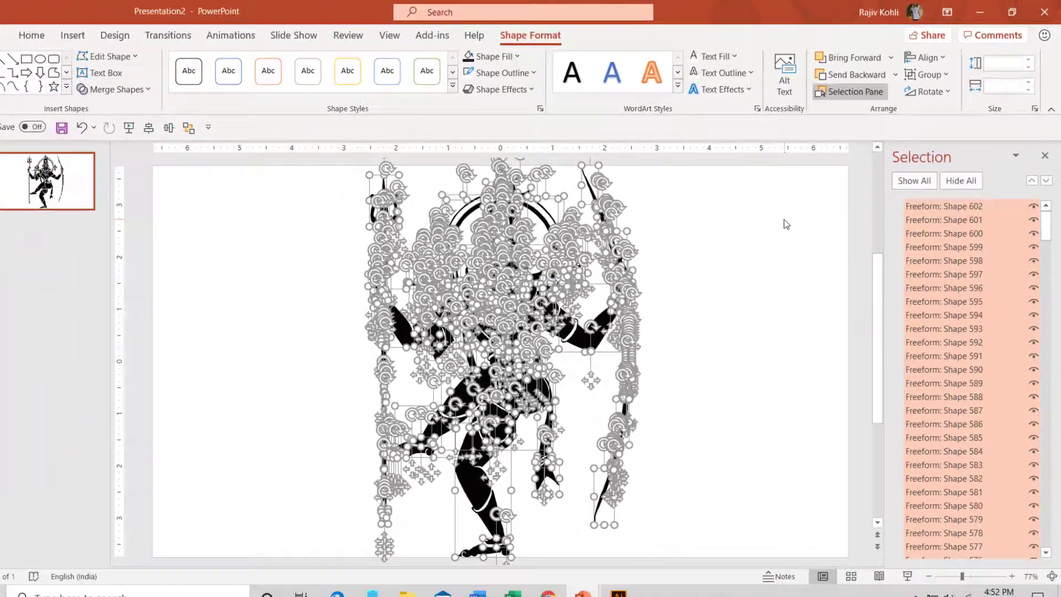
key(Escape)
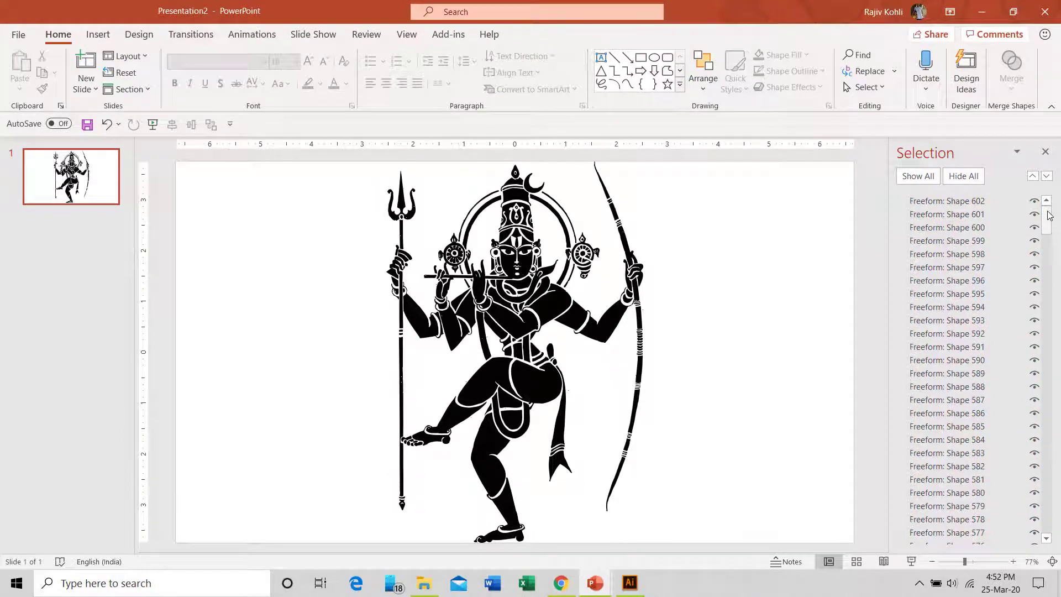
drag(1050, 215, 851, 205)
Move the small centre piece of the wheel emblem nearest the bow onto empty slide space, and undo the move
click(583, 255)
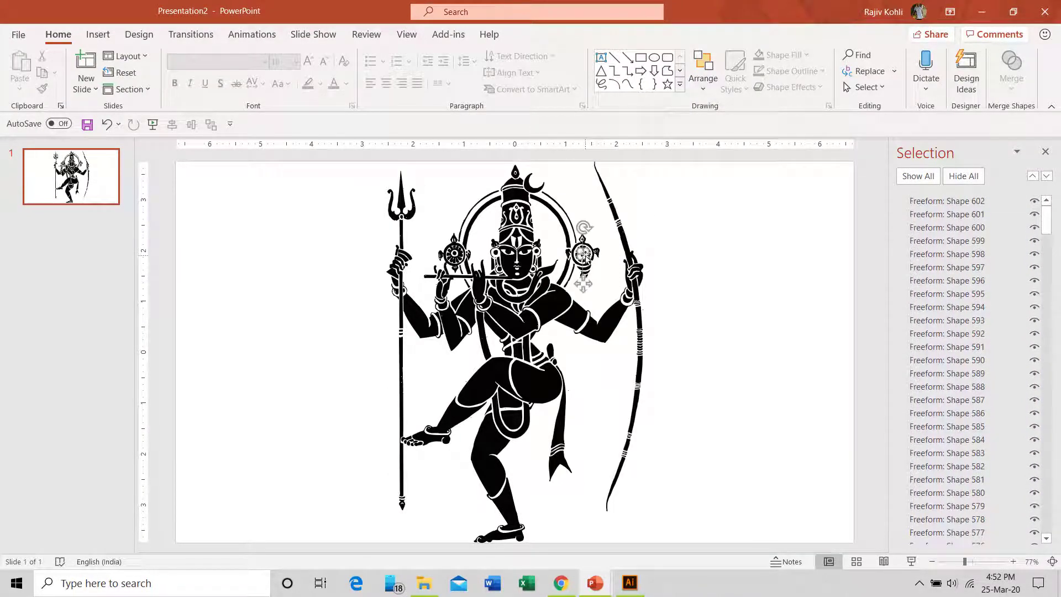
ctrl+scroll(583, 255, up, 10)
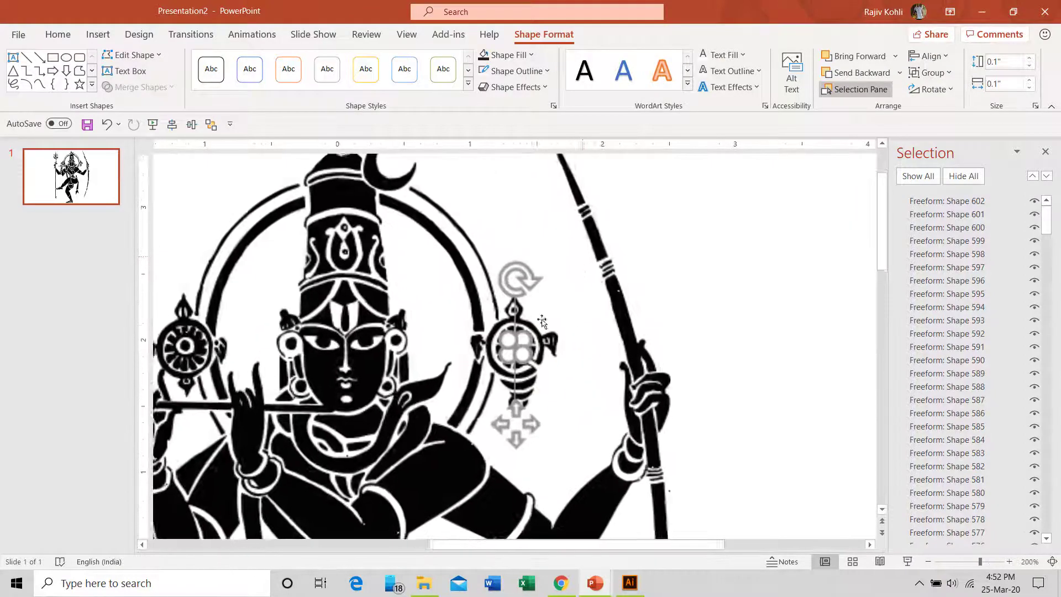
drag(514, 348, 715, 283)
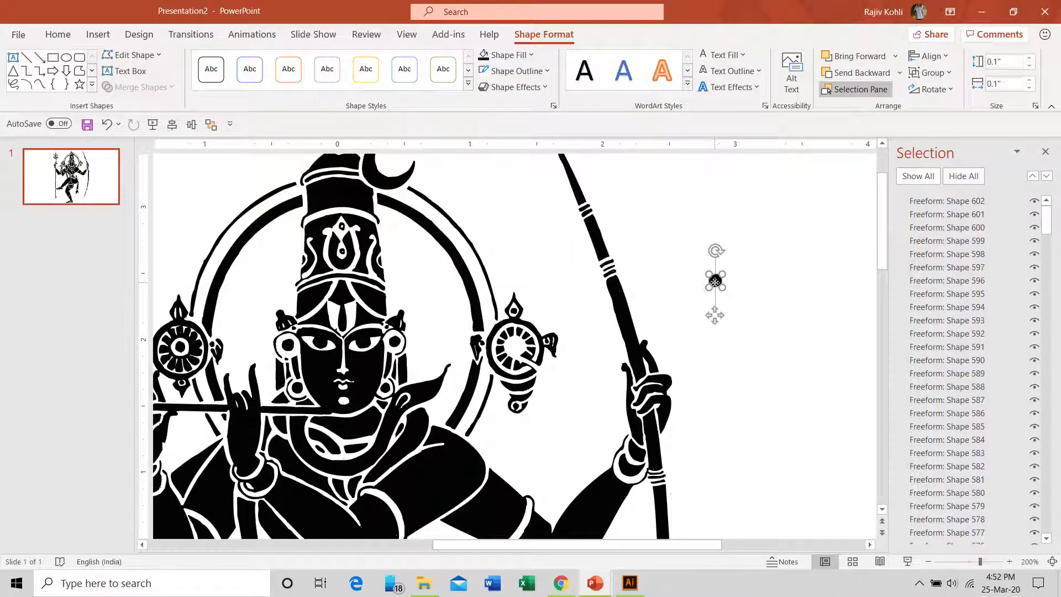
key(ctrl+z)
ctrl+scroll(761, 318, down, 10)
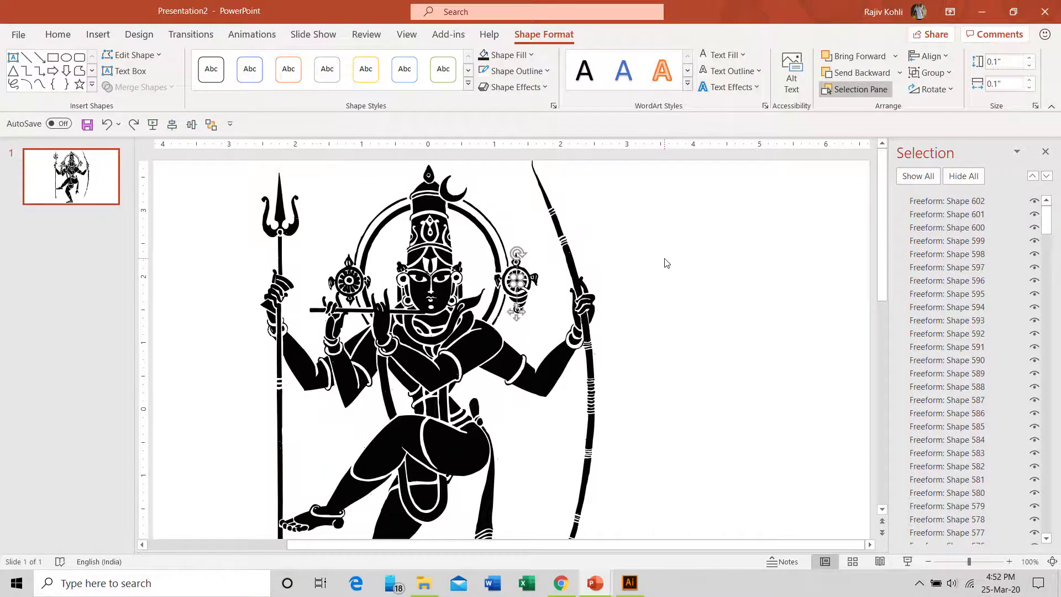
ctrl+scroll(658, 262, down, 3)
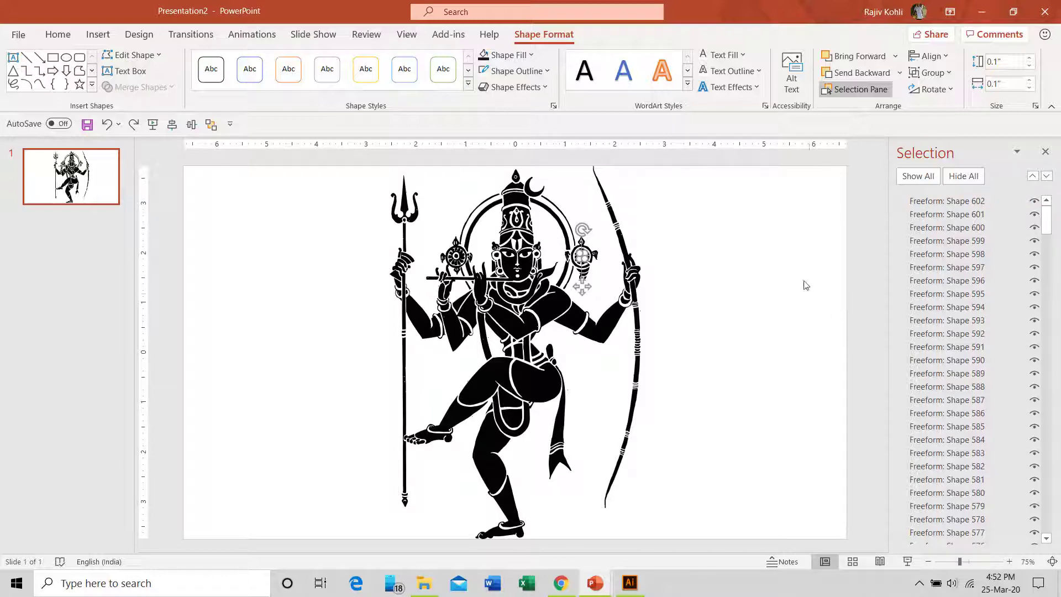
Select all the freeform pieces that make up the bow, from its upper tip to its lower end, and group them
click(659, 236)
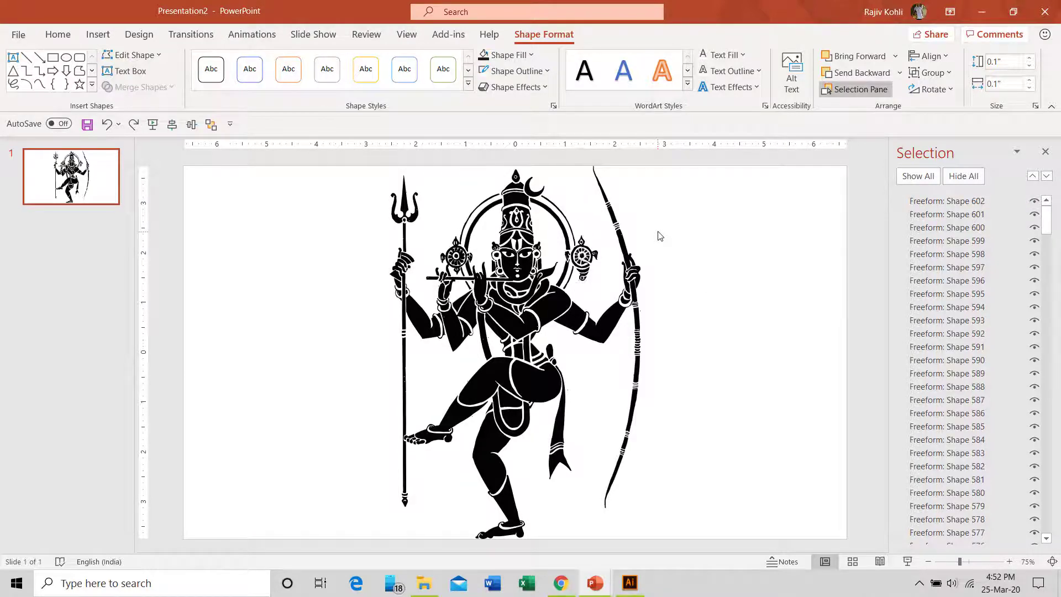
click(602, 195)
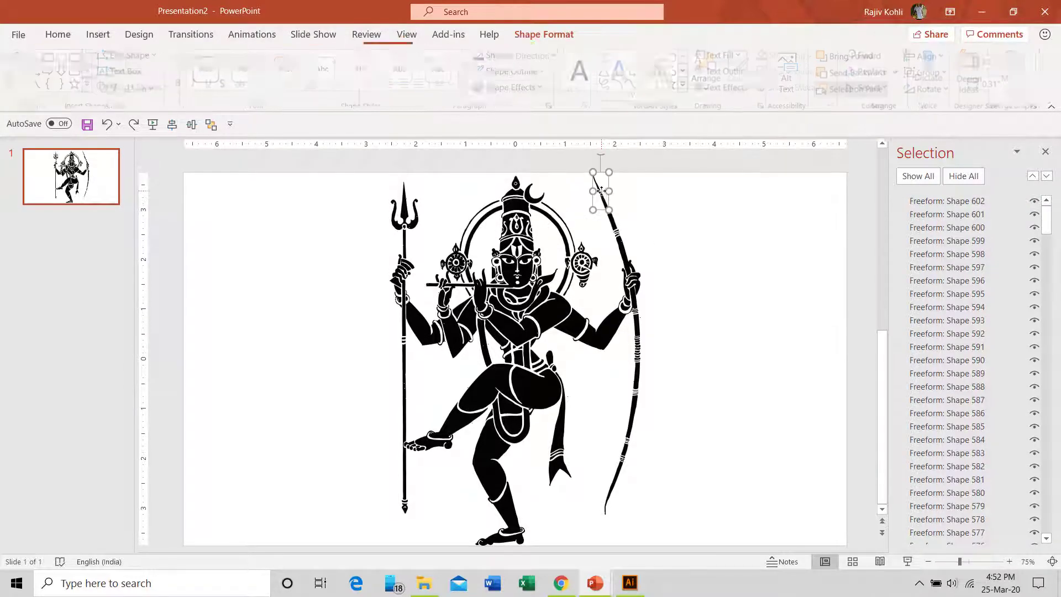
shift+click(612, 221)
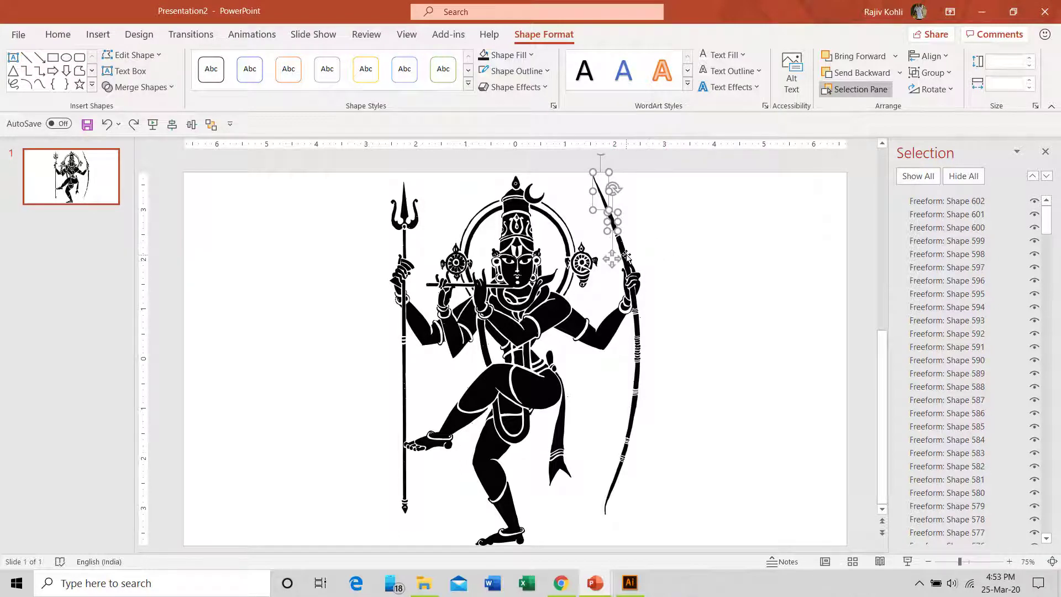
shift+click(627, 259)
shift+click(639, 322)
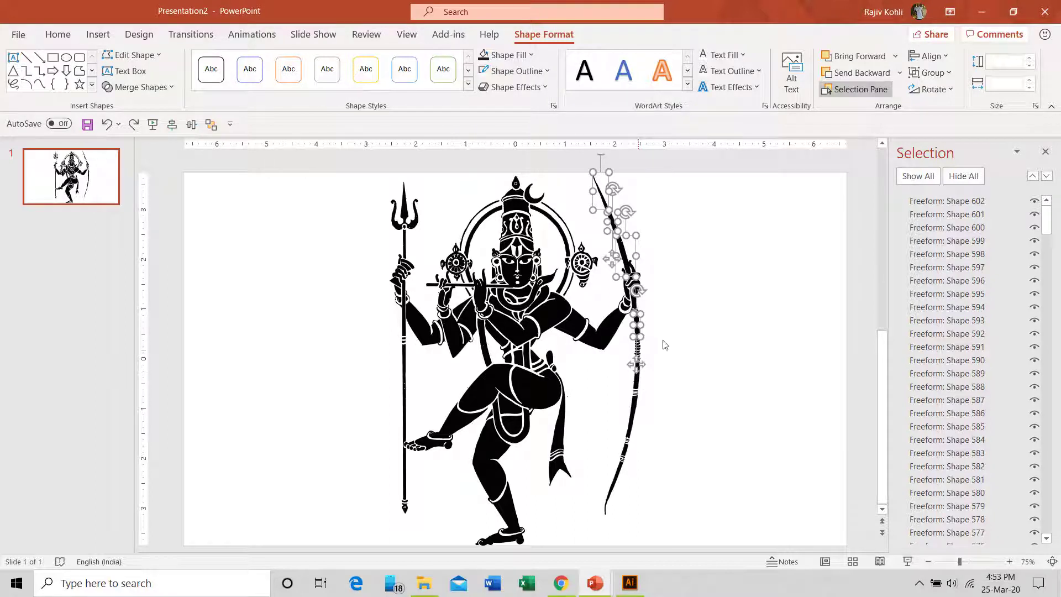
drag(668, 332, 578, 549)
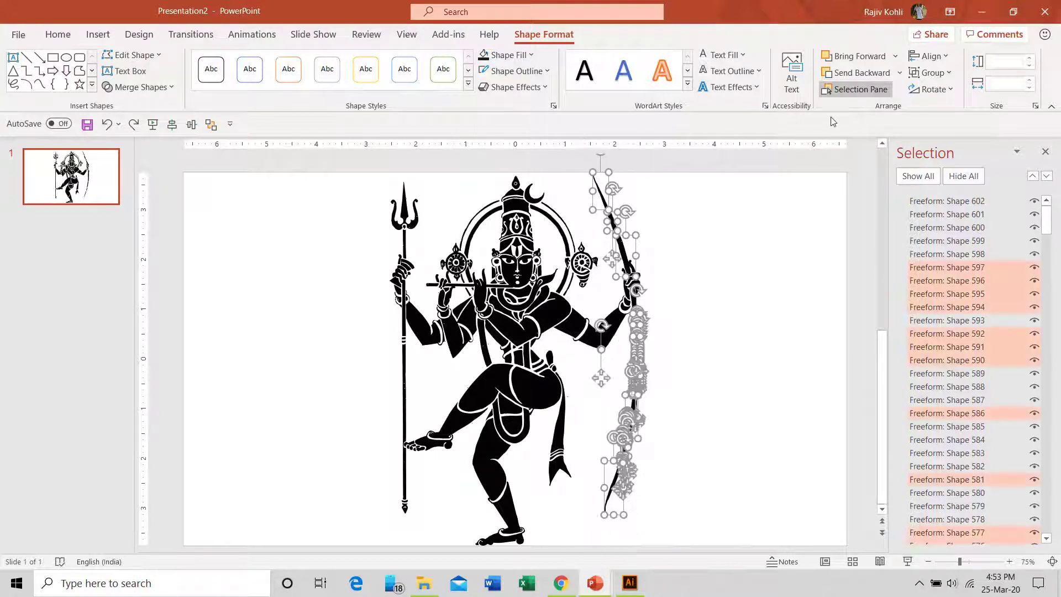
click(927, 74)
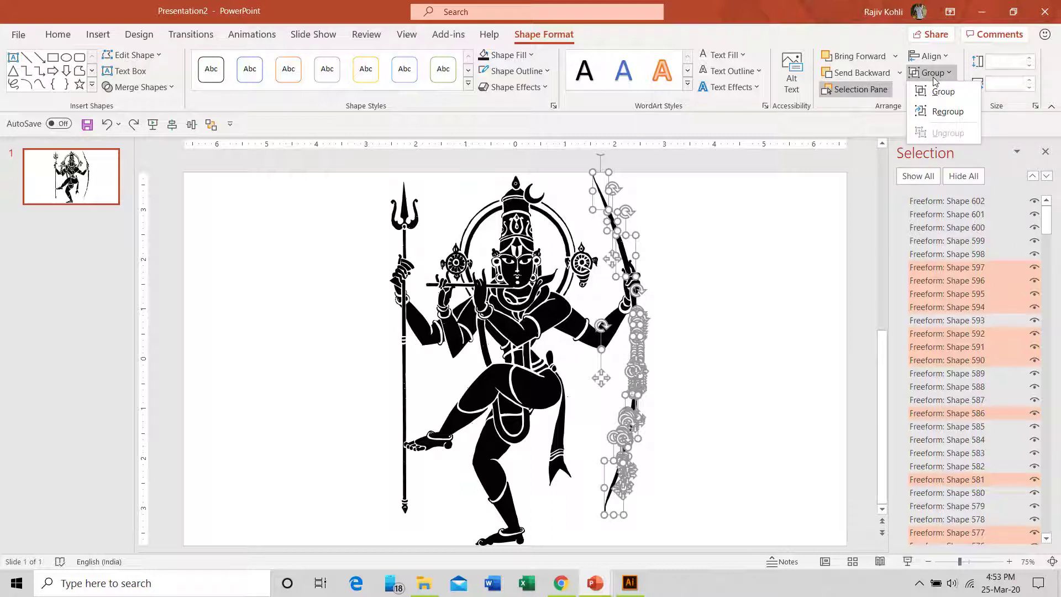
click(938, 91)
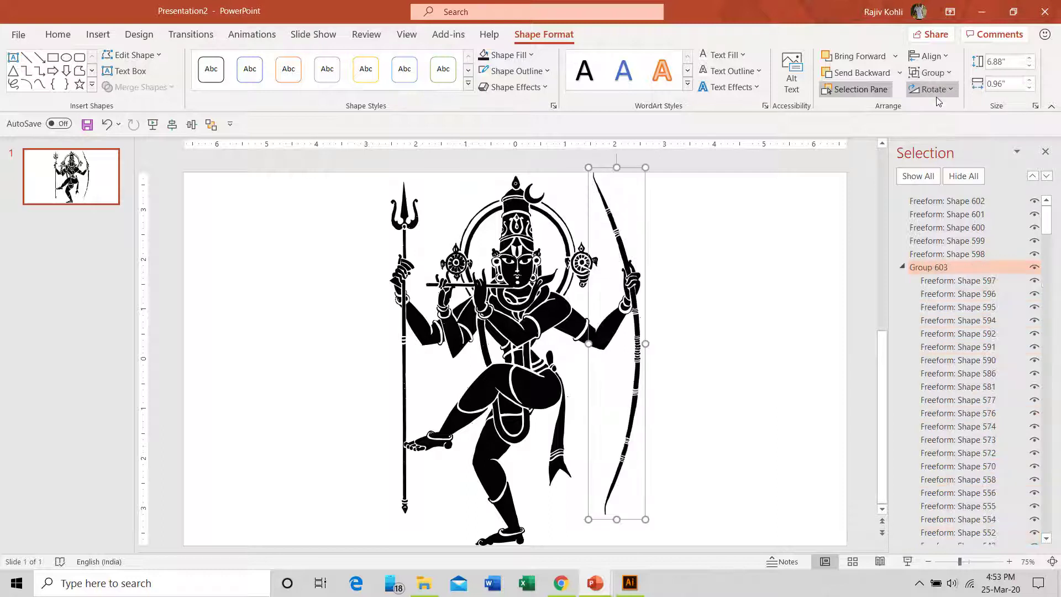
Rename the new group of bow pieces as Bow
double_click(949, 266)
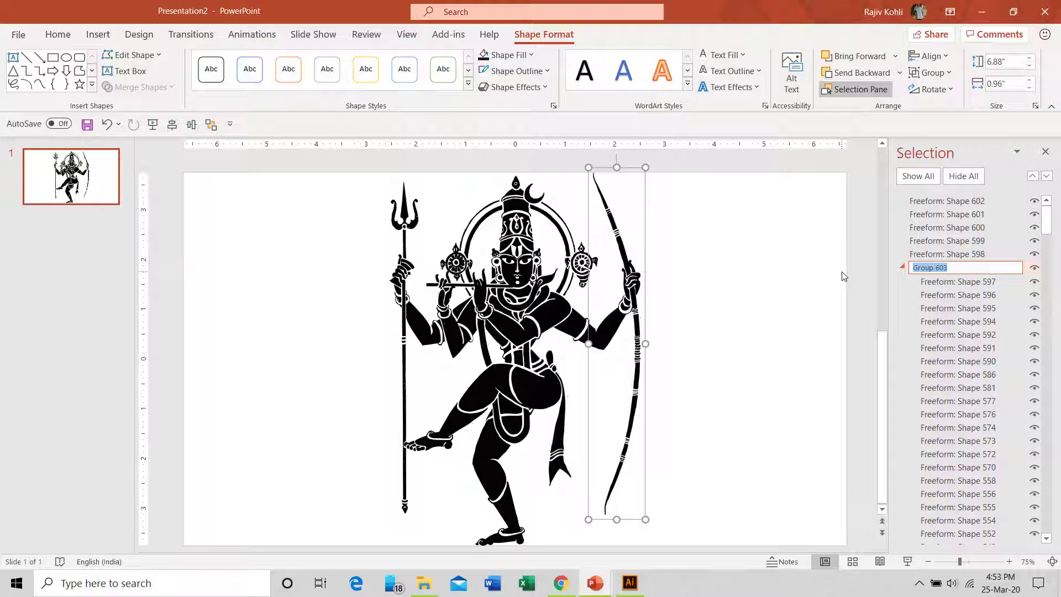
text(Bow)
key(Return)
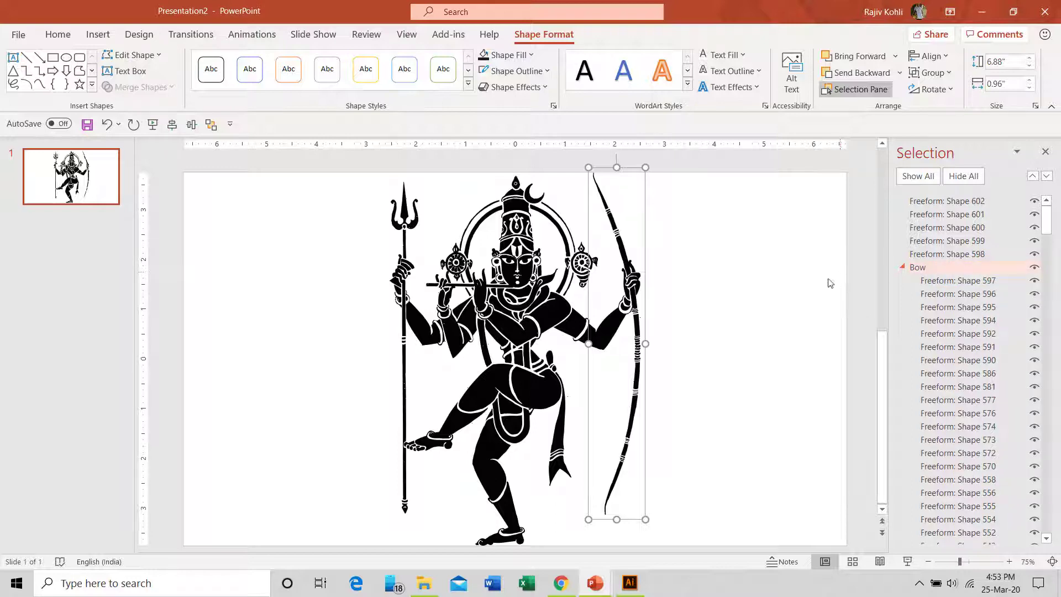
Switch to the finished Neon Animation Effect presentation and collapse the Left Leg group in the list of slide objects
mouse_move(595, 583)
click(574, 525)
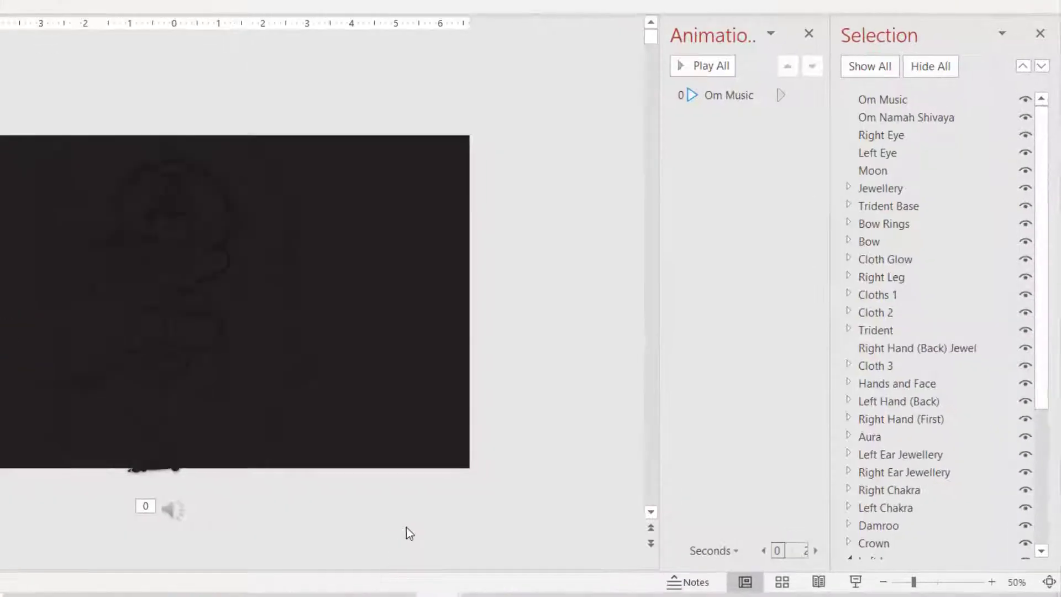
drag(1045, 94, 1045, 243)
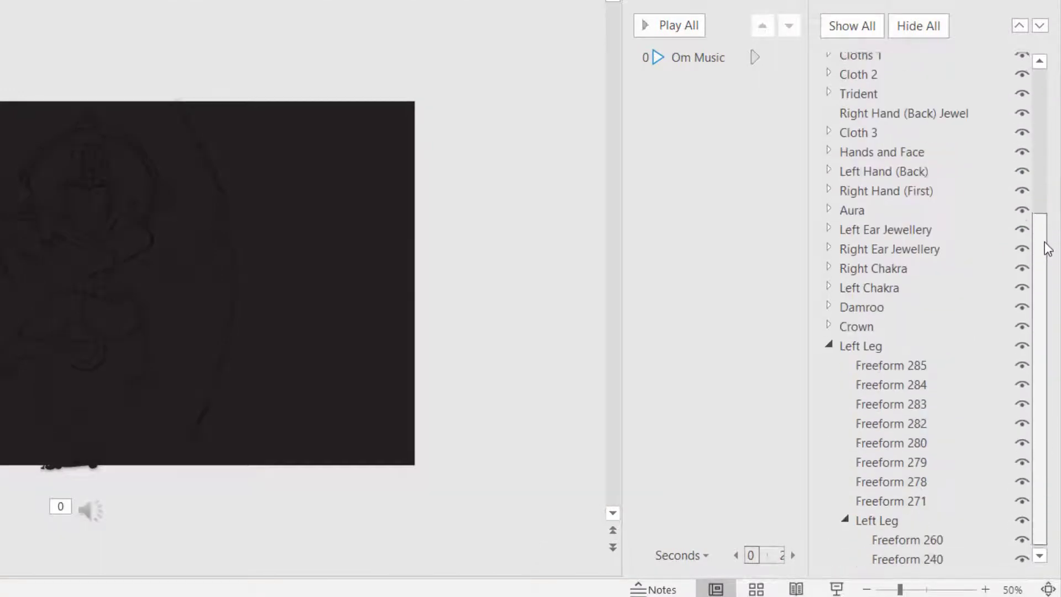
click(828, 346)
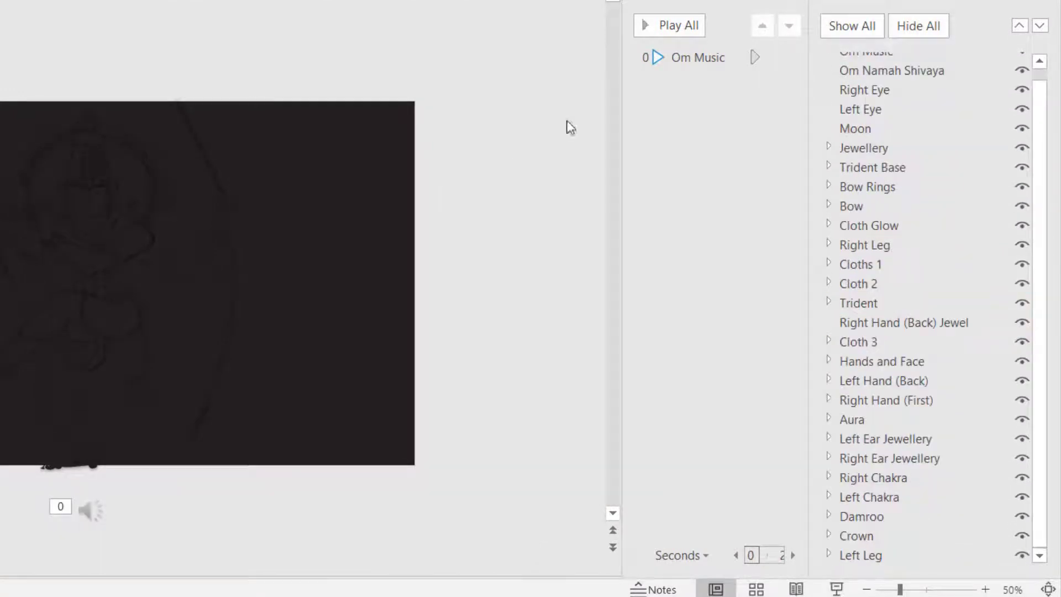
Change the background of slide 1 to a solid white fill
right_click(477, 102)
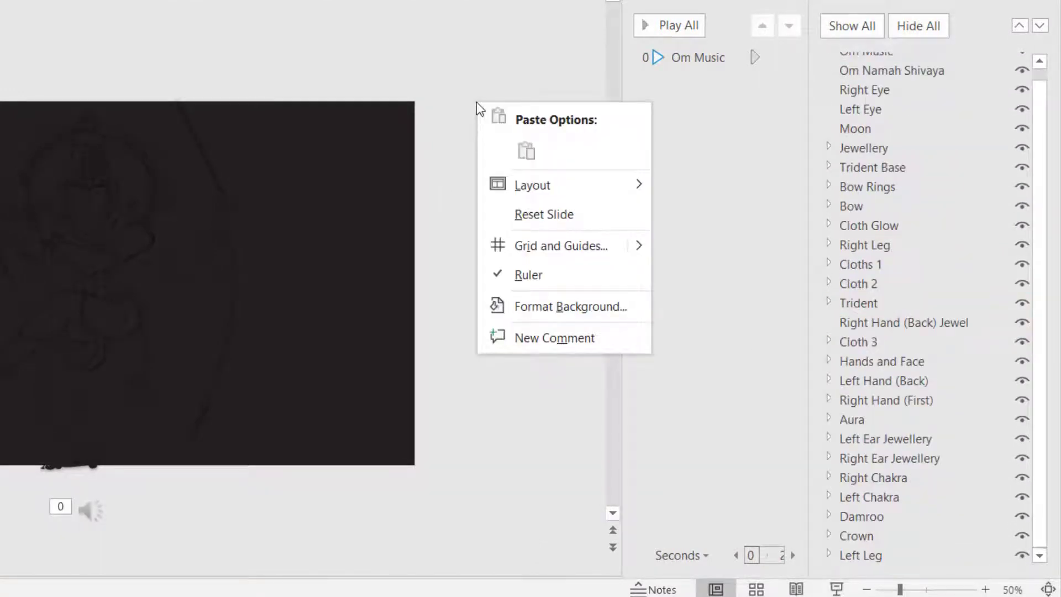
click(551, 308)
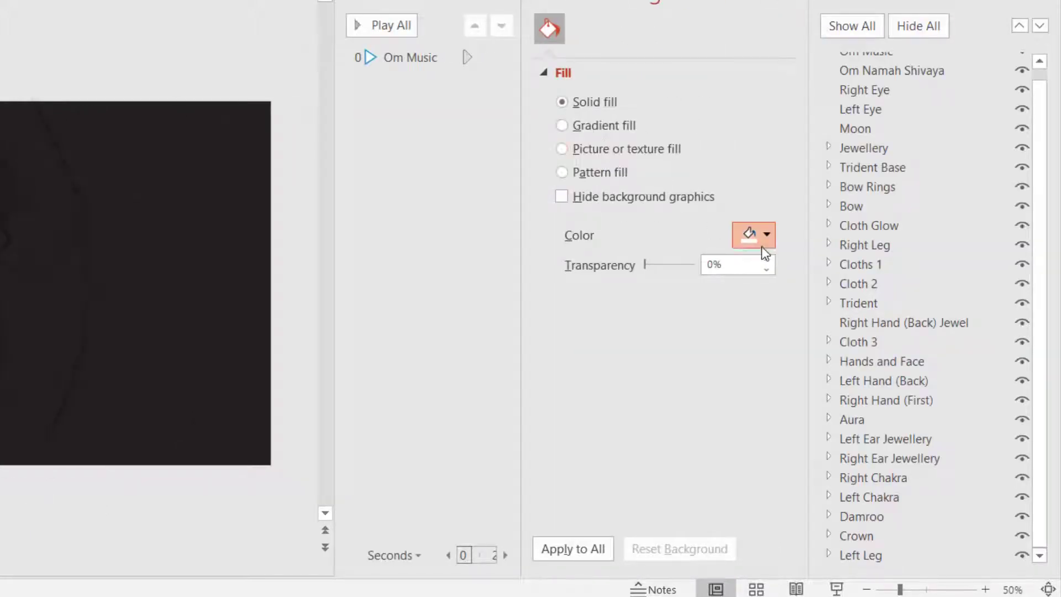
click(762, 243)
click(741, 309)
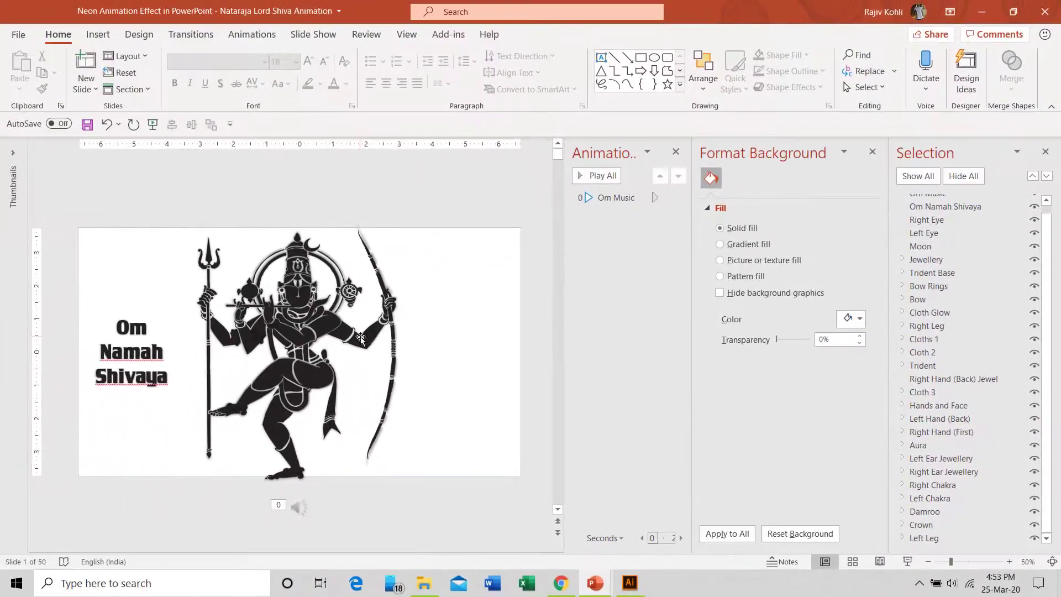
Examine the nested freeforms of the Crown group, and identify the Trident group on the slide
click(304, 280)
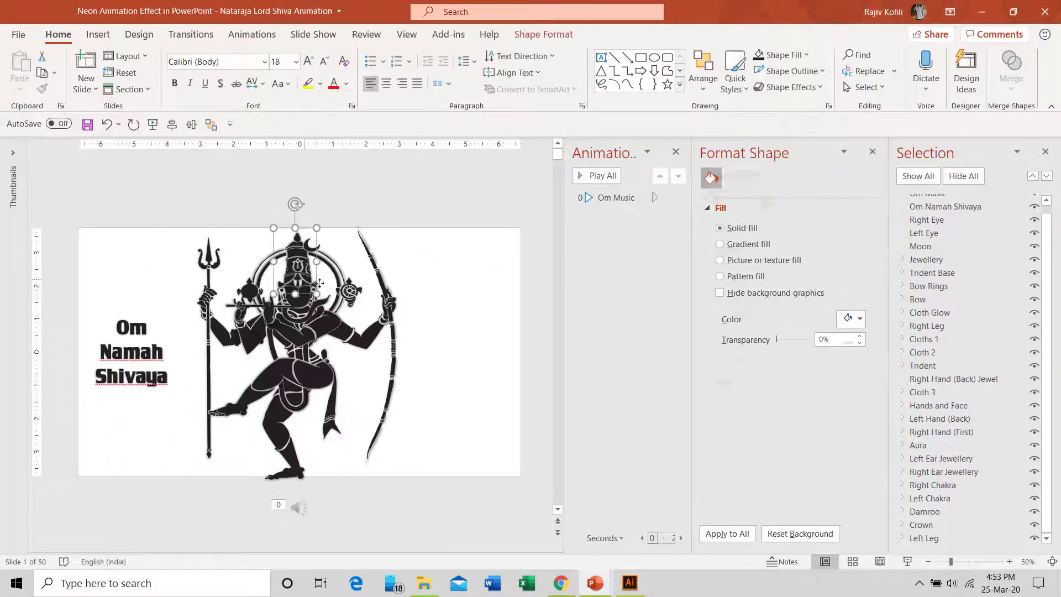
scroll(319, 283, up, 2)
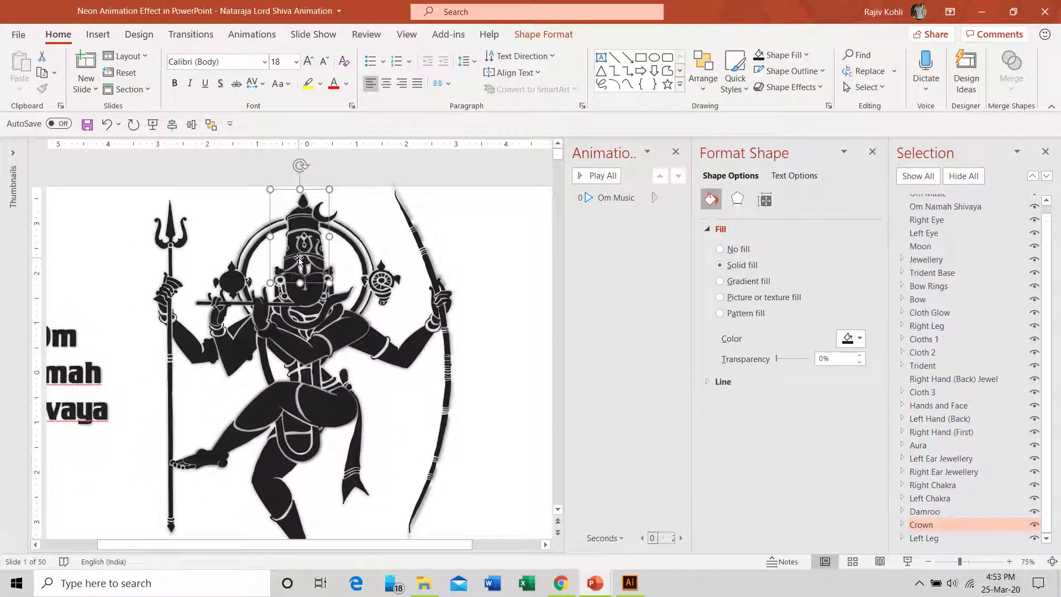
click(904, 525)
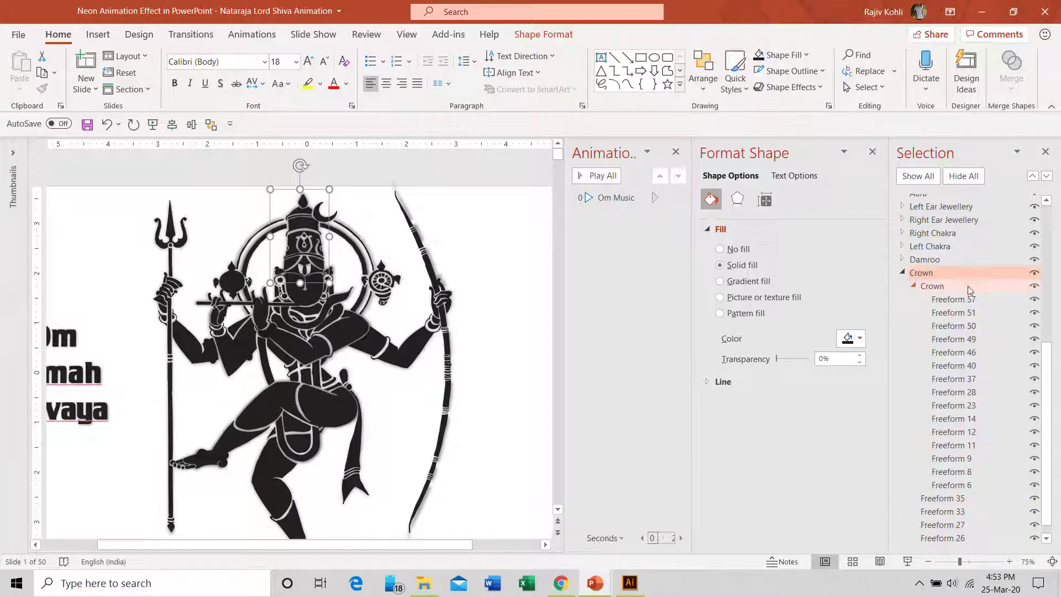
scroll(968, 289, down, 1)
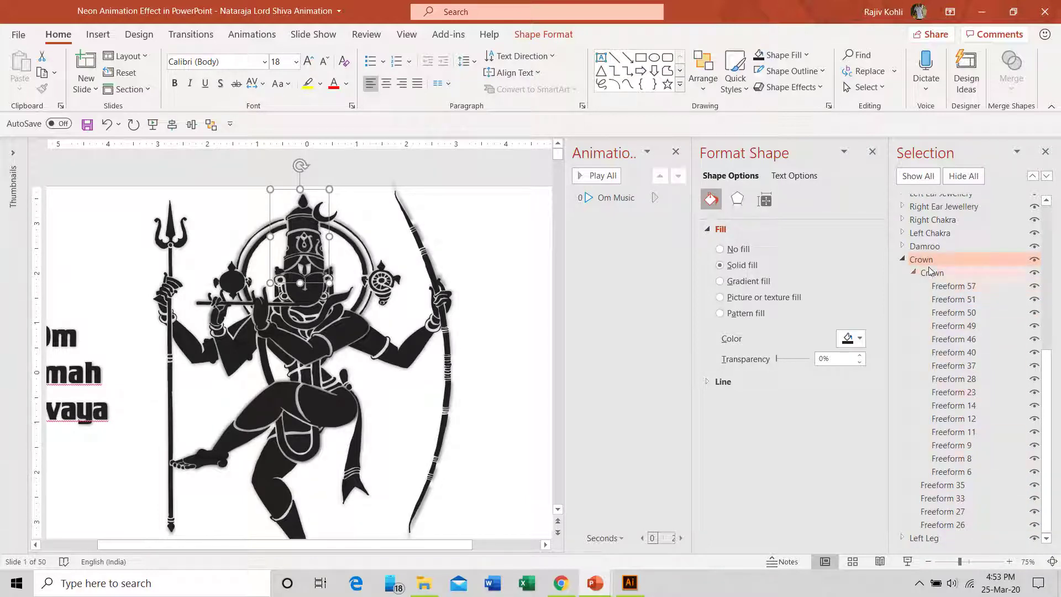
click(903, 259)
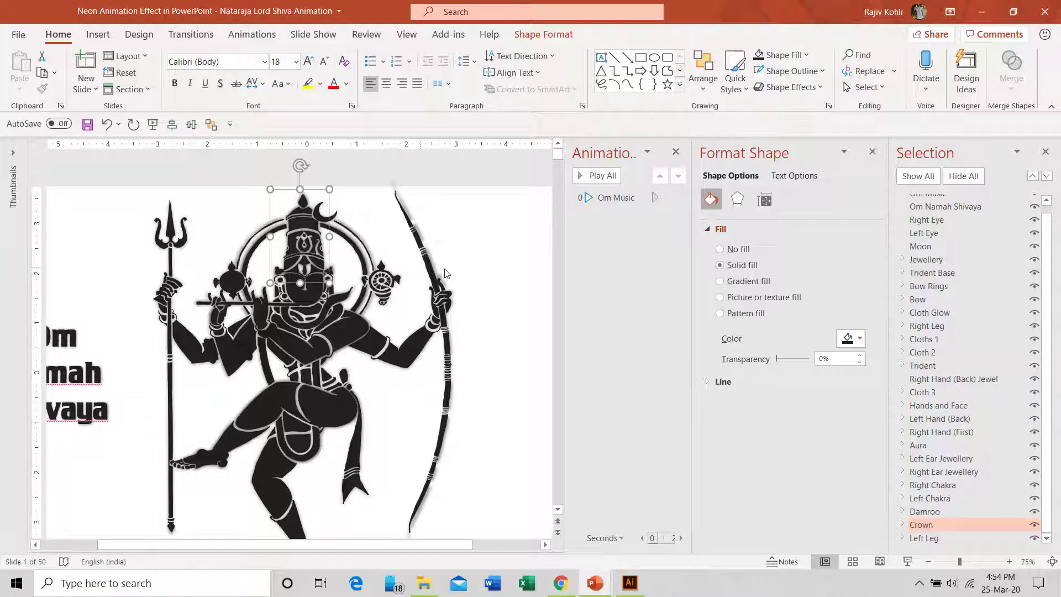
click(170, 226)
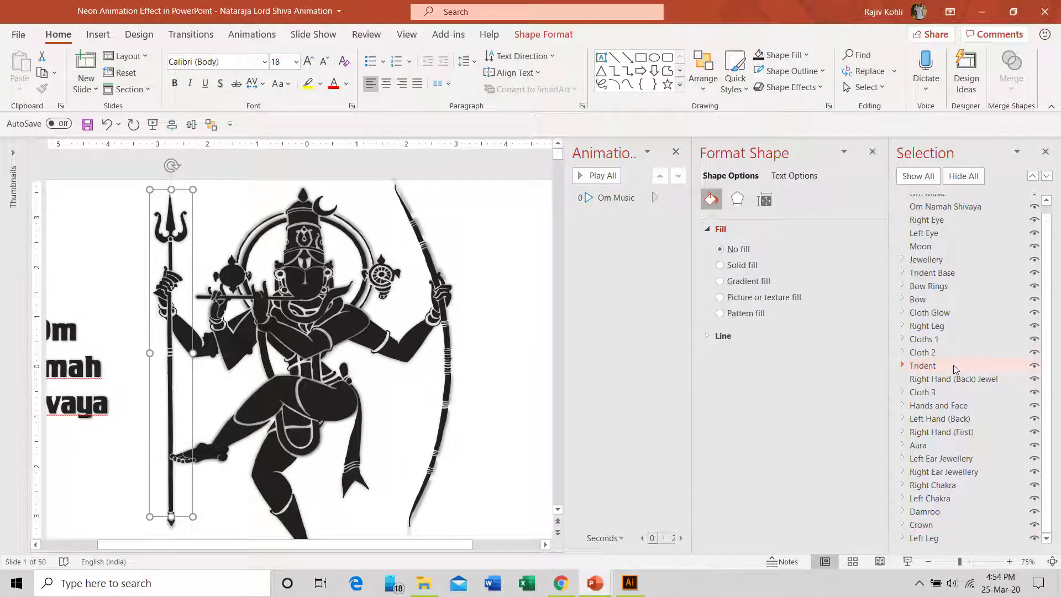
scroll(437, 273, down, 1)
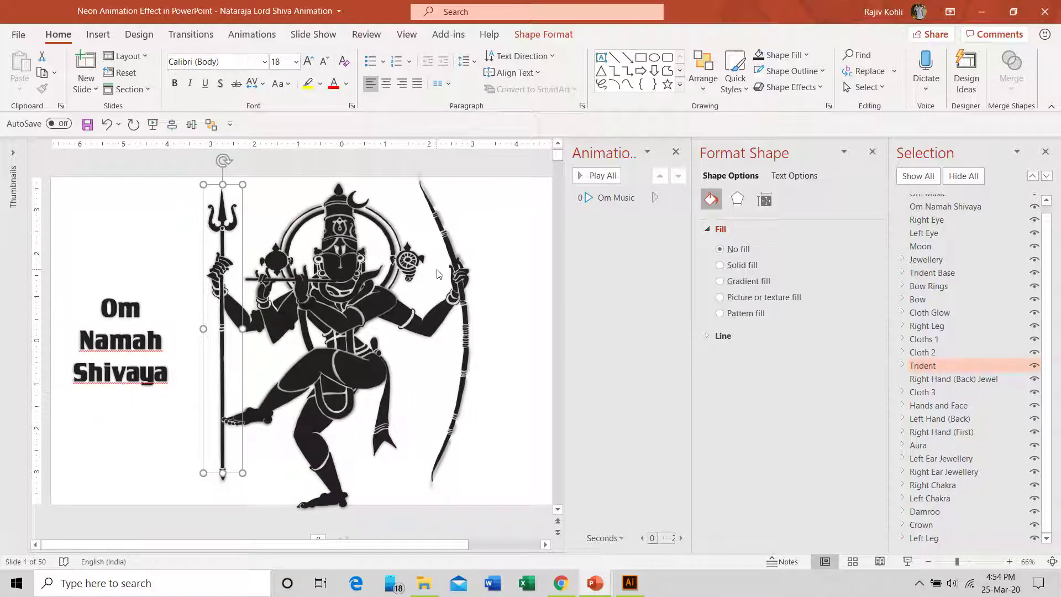
Close the shape formatting pane, expand the slide thumbnails and look through the whole deck from first to last slide
click(878, 153)
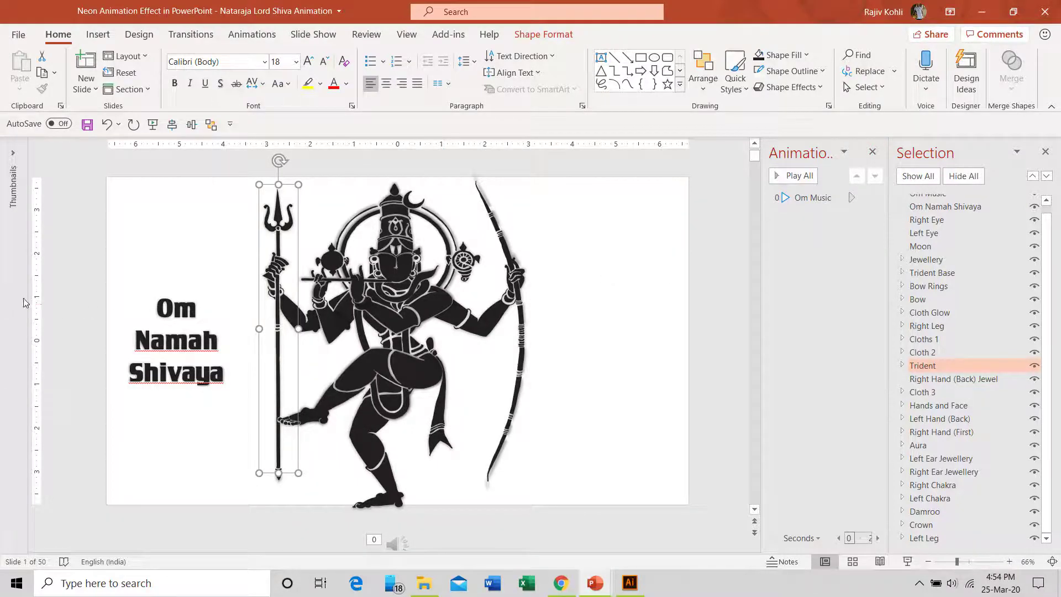
drag(38, 298, 150, 304)
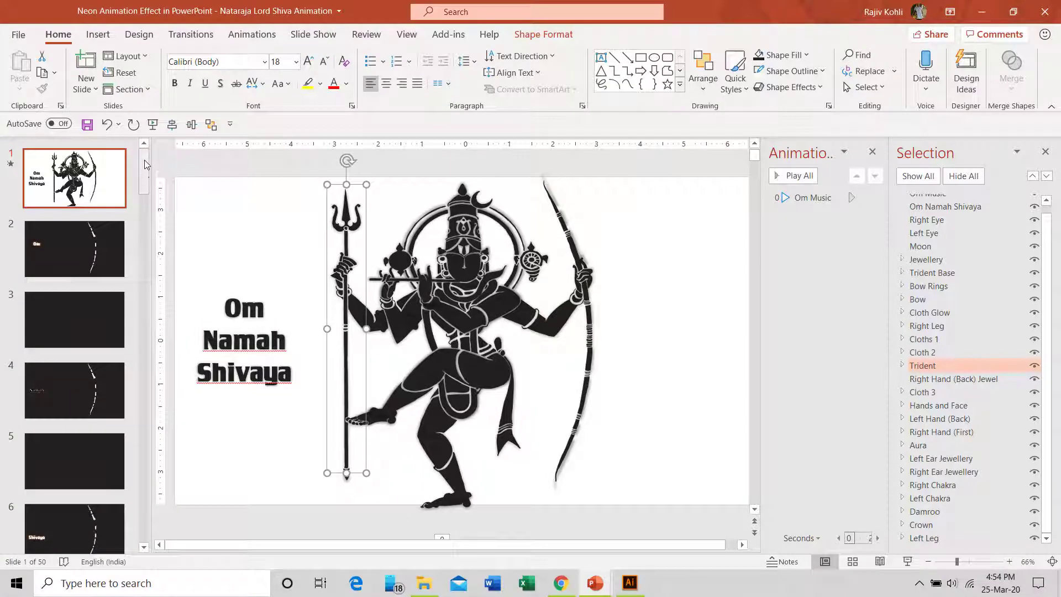
drag(145, 161, 124, 557)
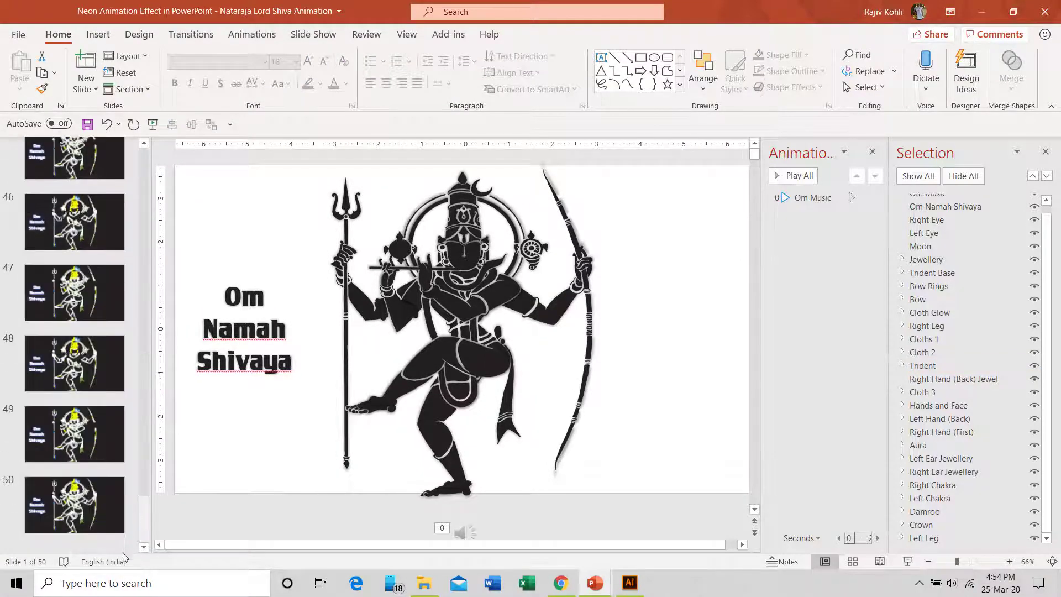
drag(143, 519, 142, 108)
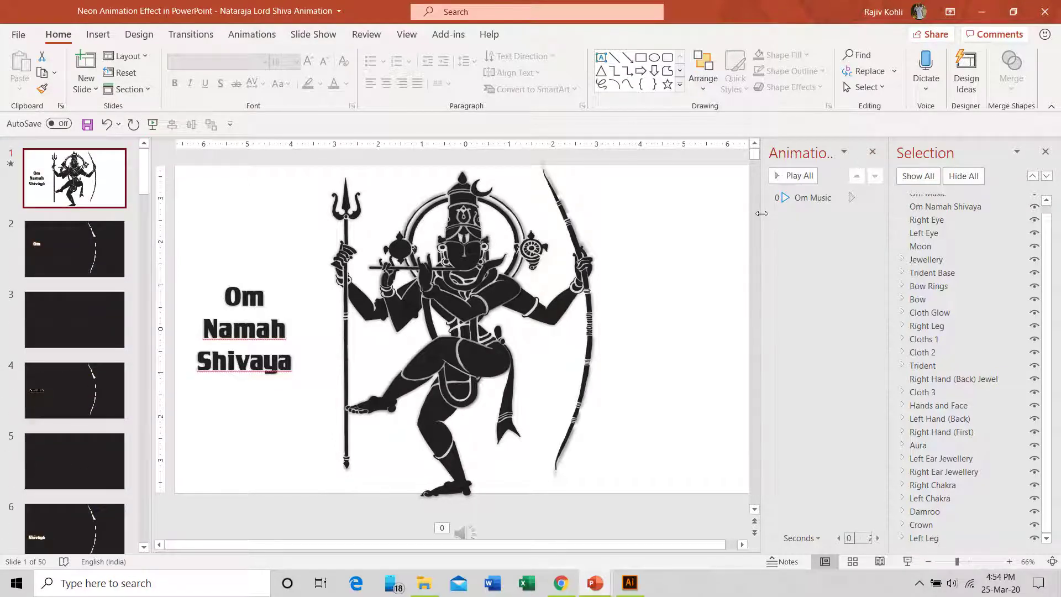
Widen the Animation Pane, page through the opening slides and return to slide 1
drag(762, 213, 710, 213)
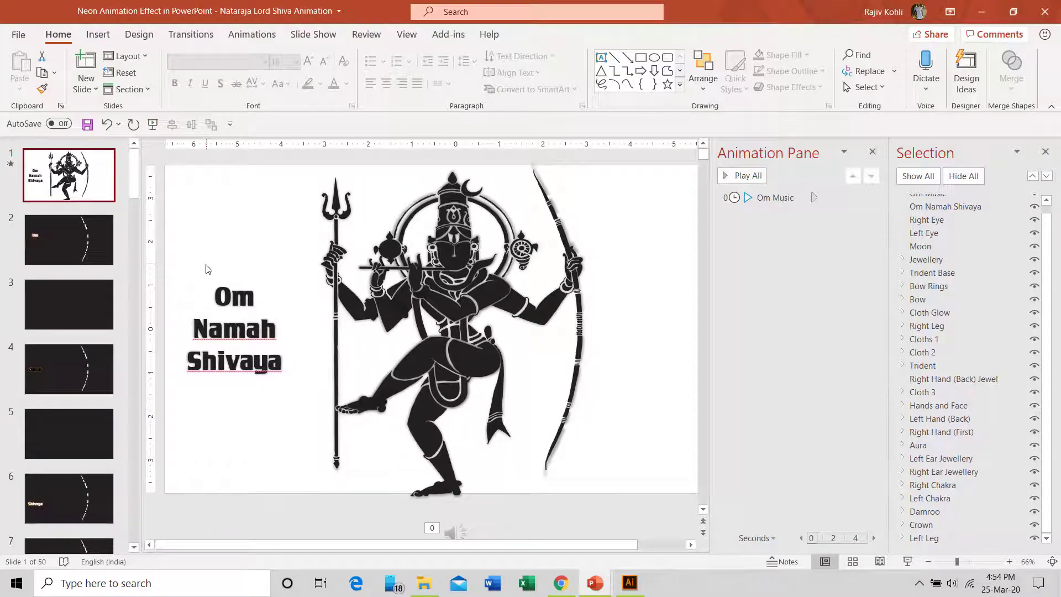
key(Page_Down)
key(Page_Down)
key(Page_Down)
key(Page_Down)
key(Page_Down)
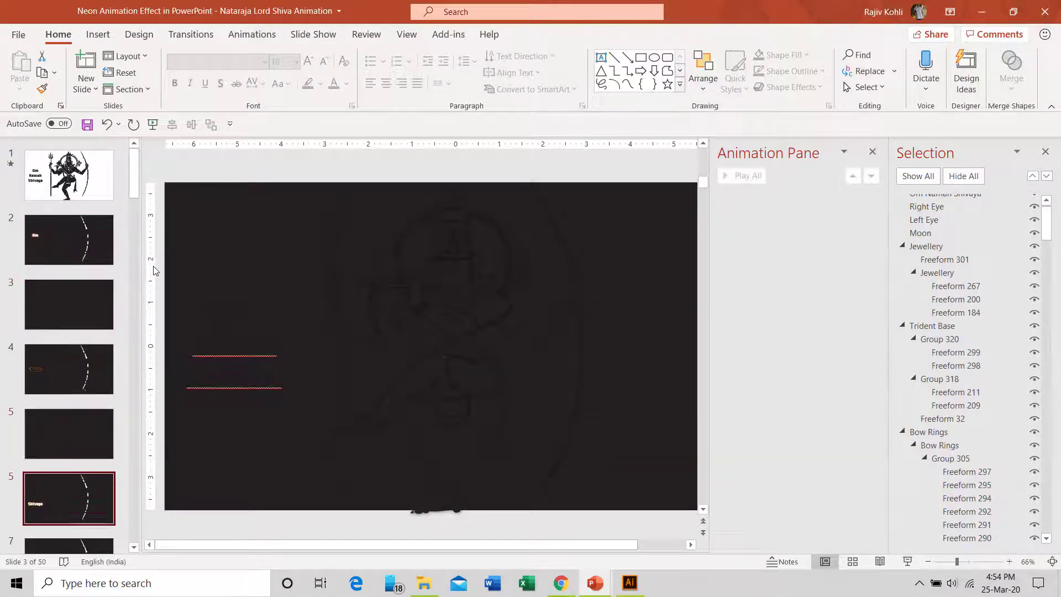
key(Home)
Check the playback trigger of the Om Music animation on slide 1, and delete the Om Music audio object
click(789, 199)
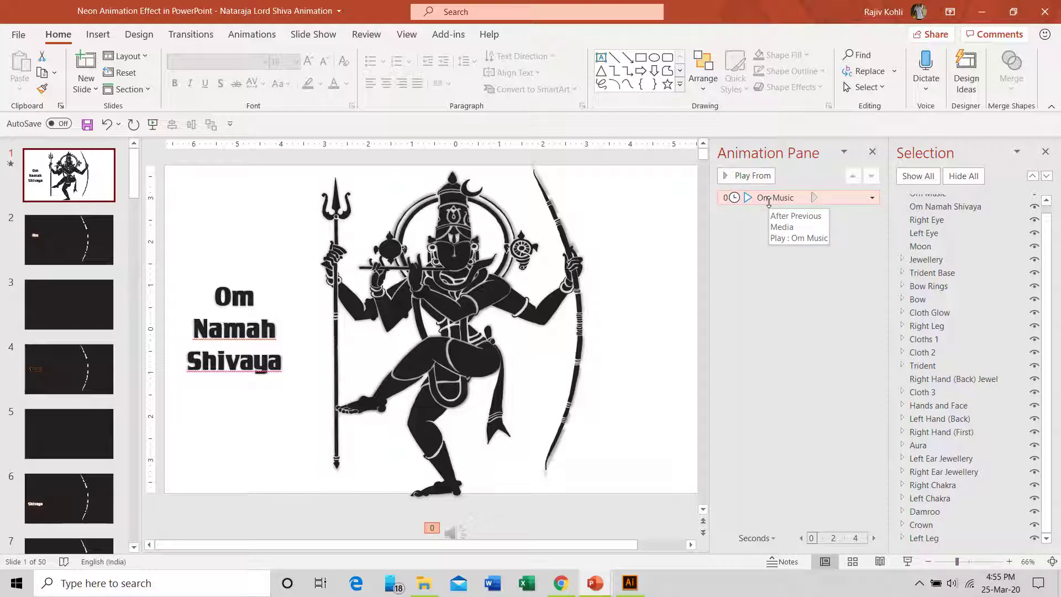
scroll(450, 531, up, 1)
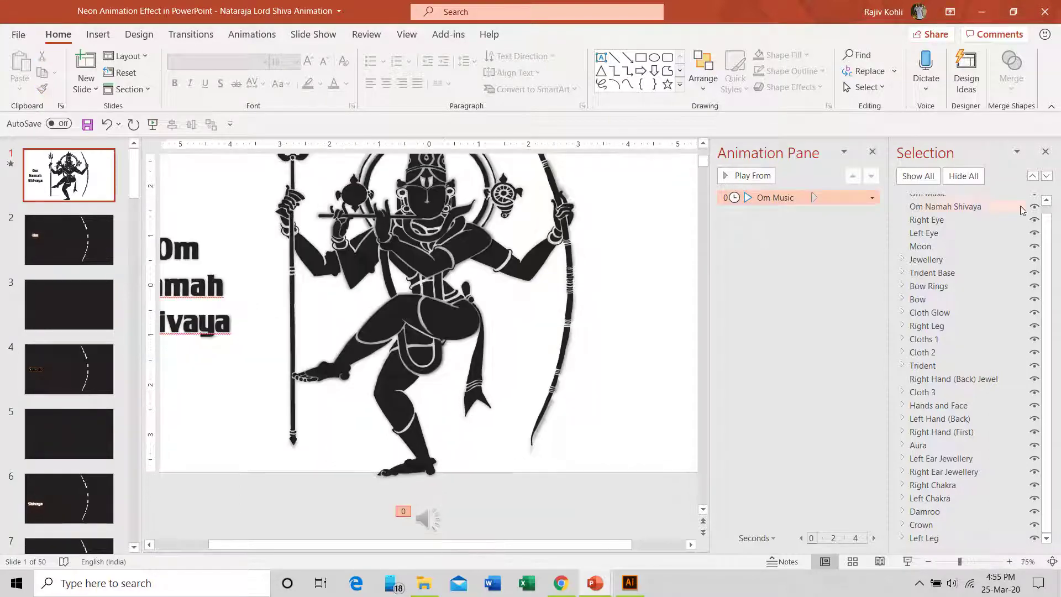
drag(1045, 220, 1045, 212)
click(963, 204)
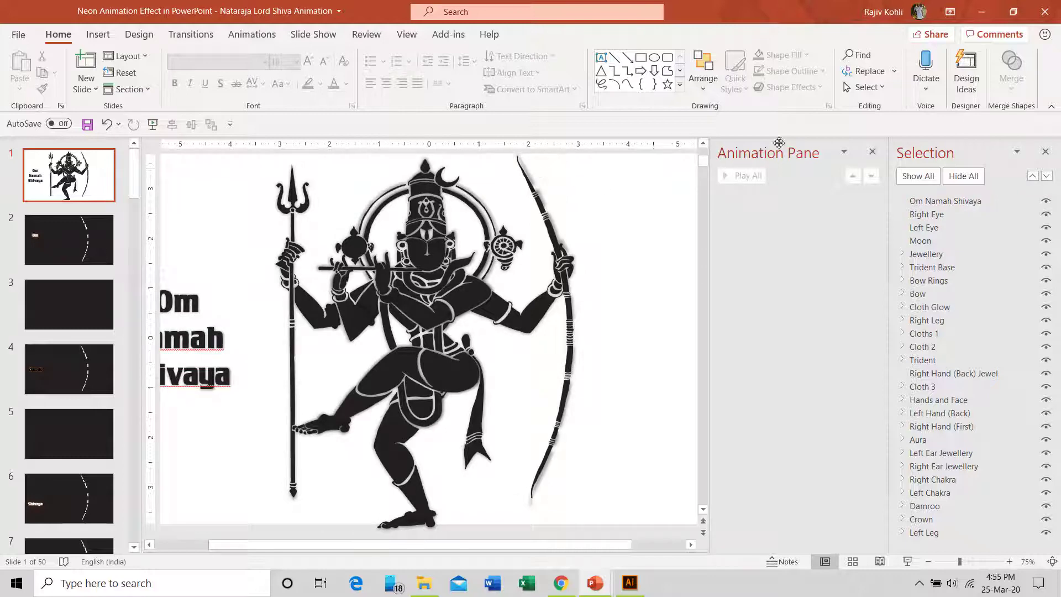
Insert the Om Music audio file from the PC on slide 1
click(94, 36)
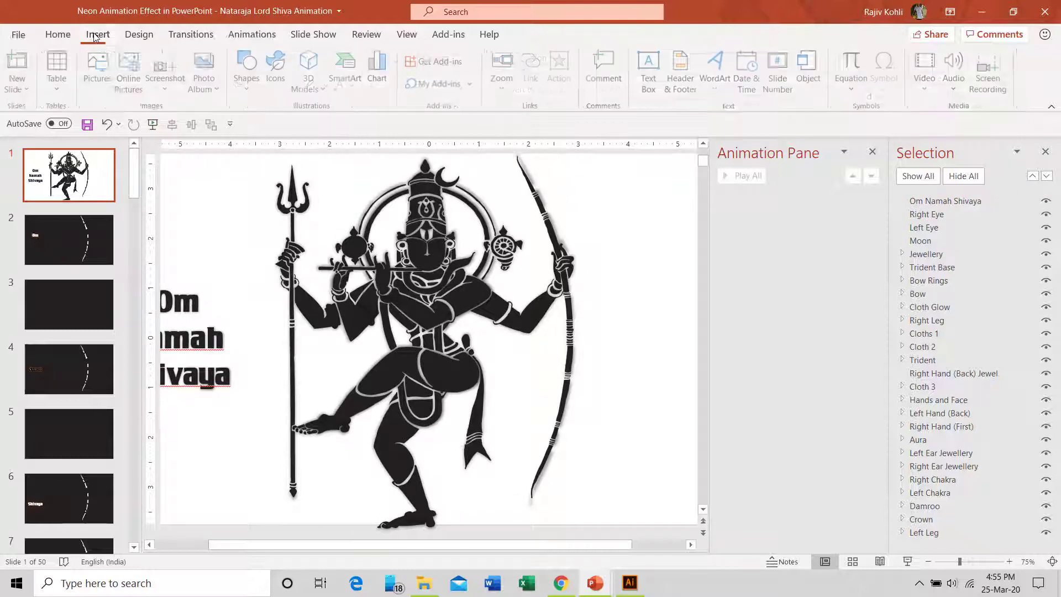
click(953, 88)
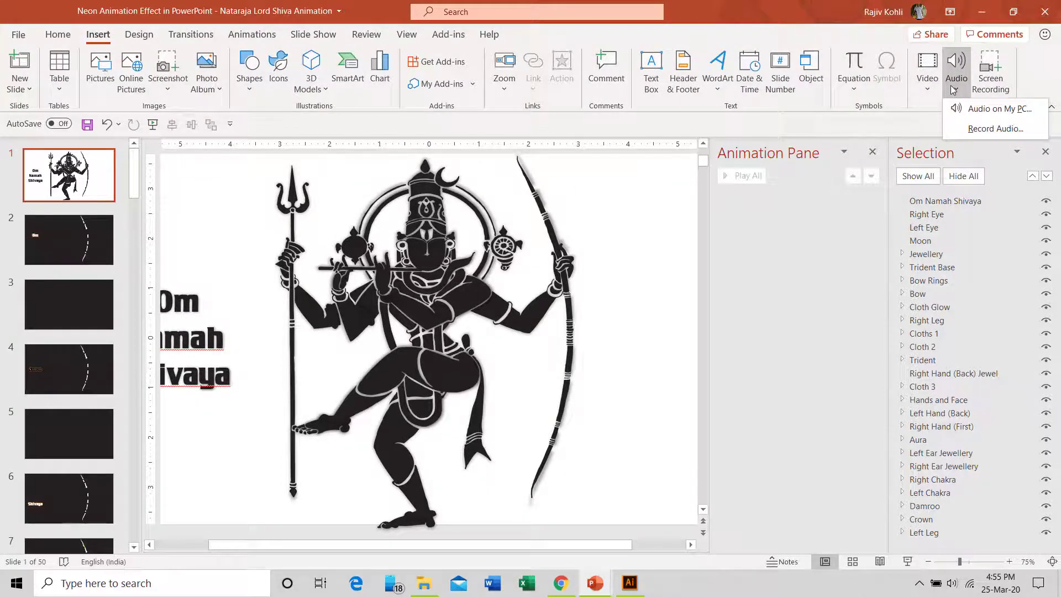
click(989, 108)
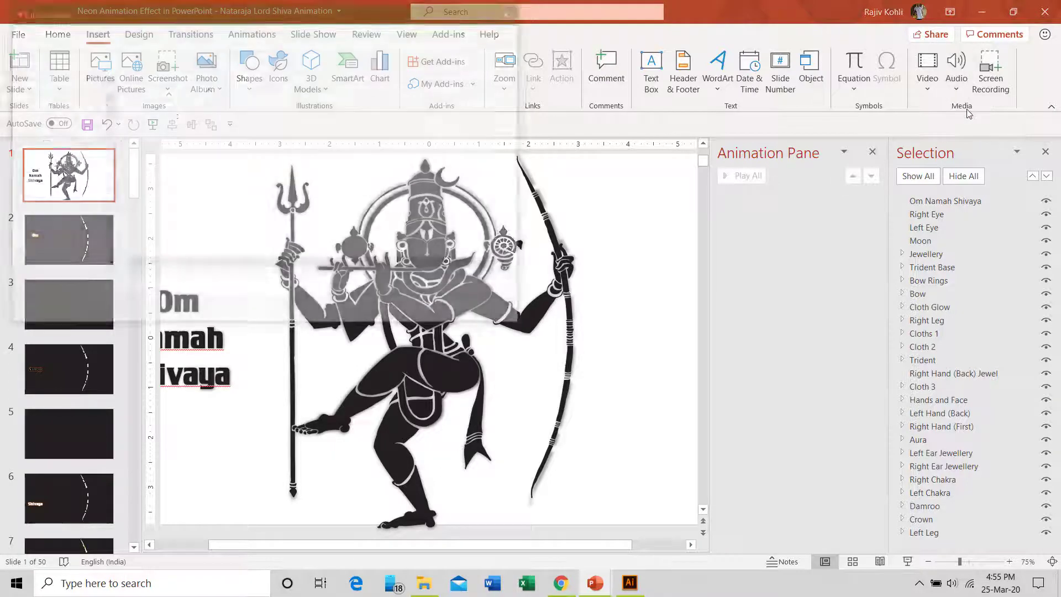
click(160, 116)
click(410, 309)
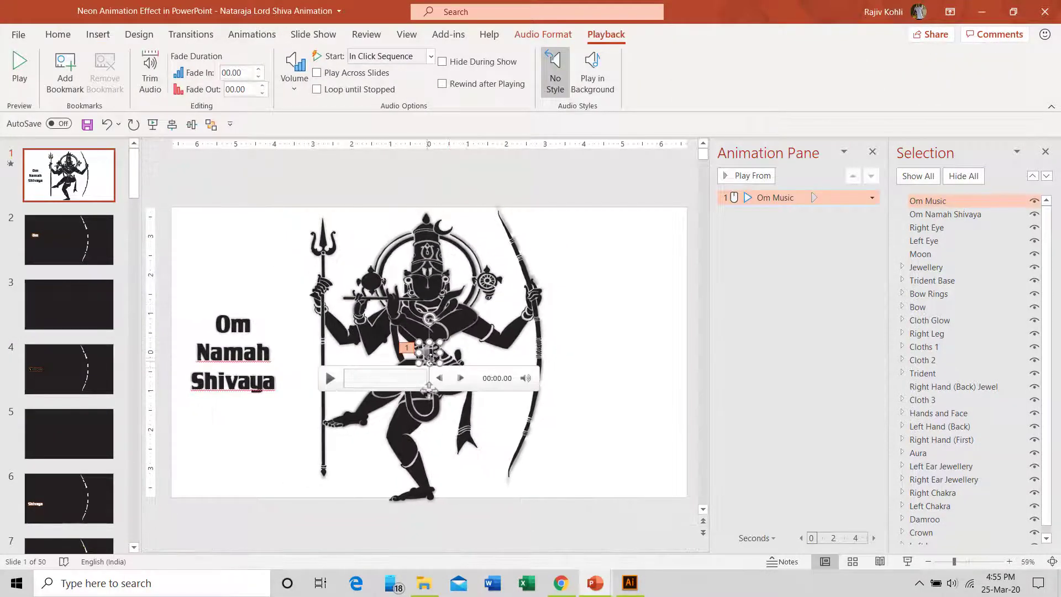
Set the Om Music icon to hide during the show and place it on the empty slide area beyond the bow
drag(426, 356, 442, 503)
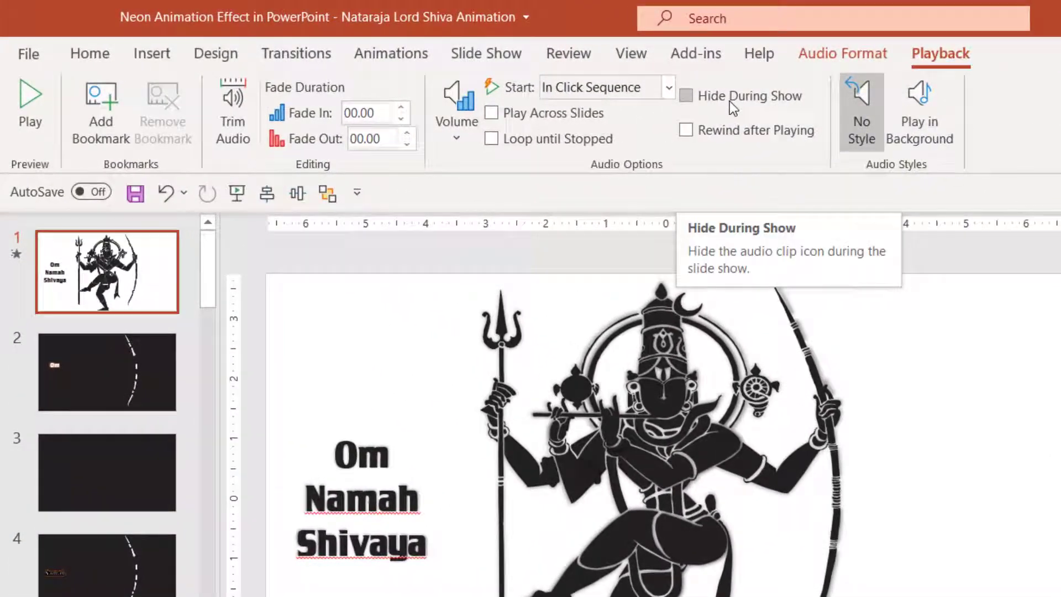
click(729, 101)
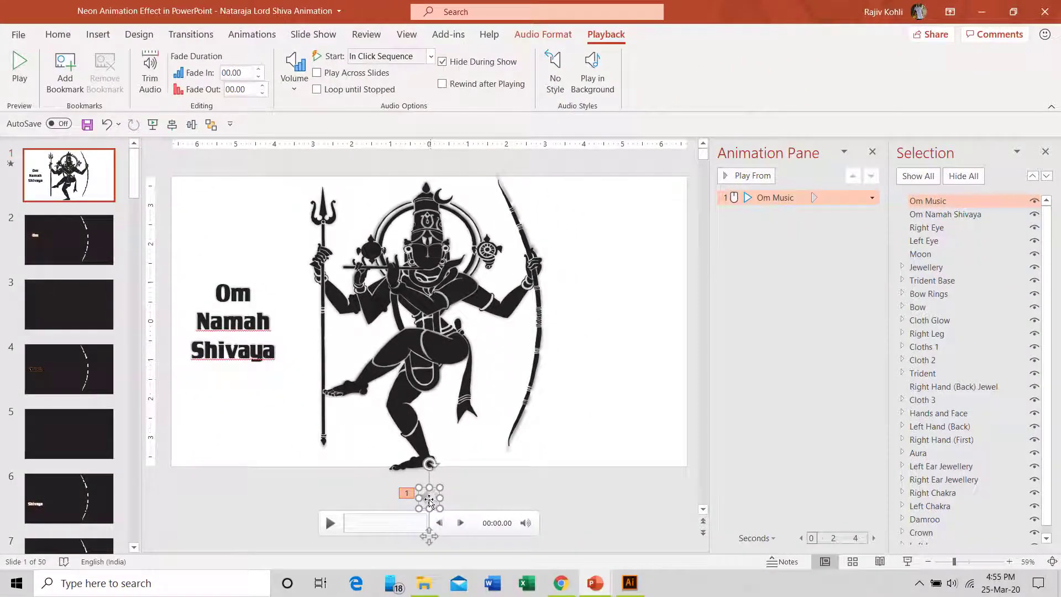
drag(428, 504, 616, 325)
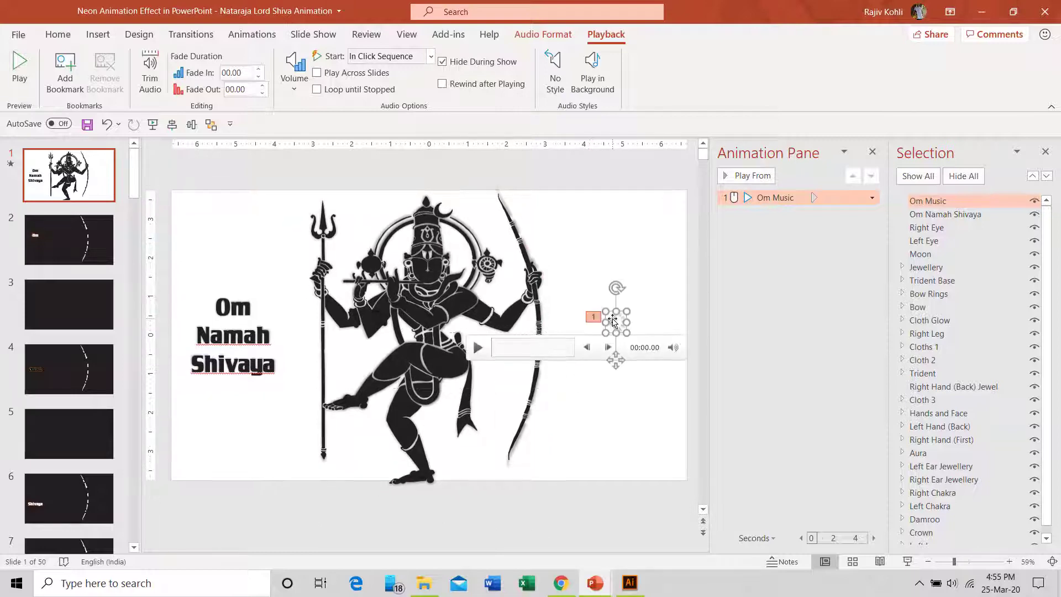